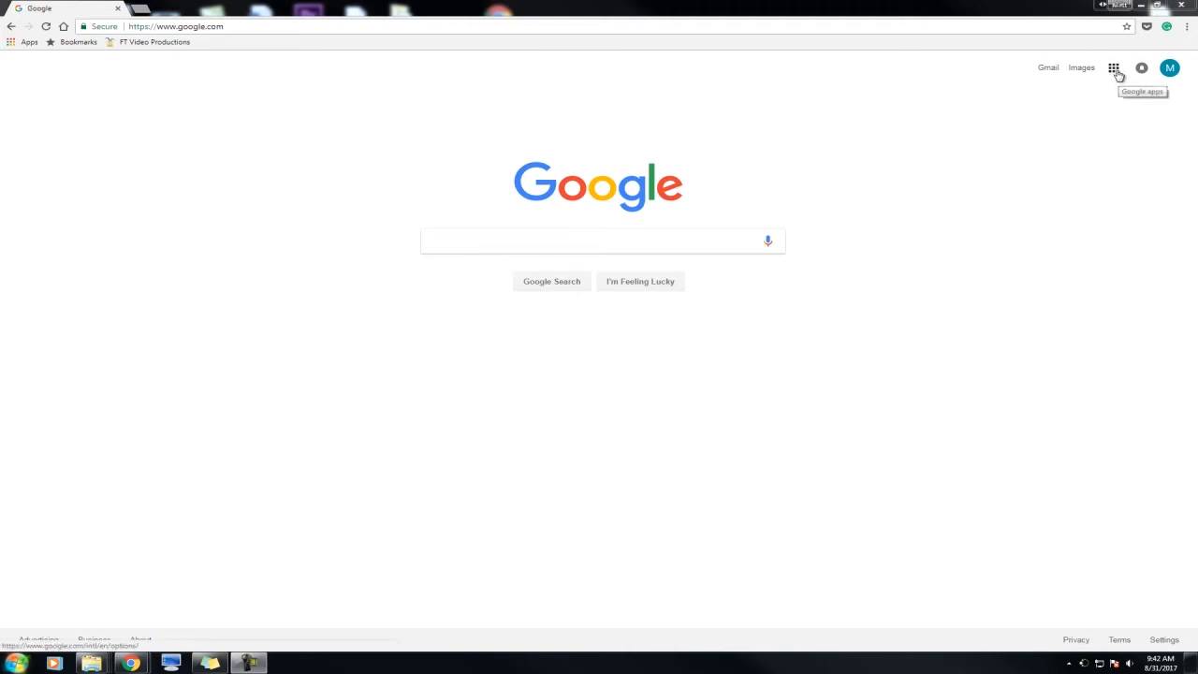
Open Google Sites through Google's full product list, and close it again to return to the Google home page.
{"action": "left_click", "coordinate": [1116, 73]}
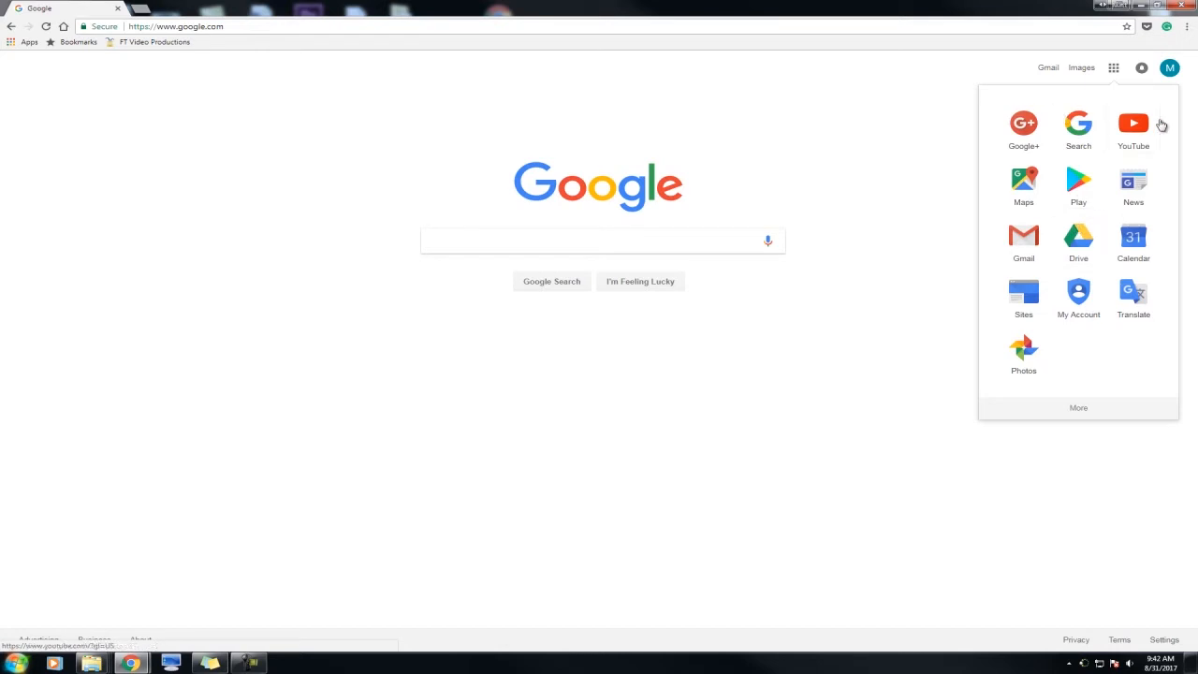
{"action": "left_click", "coordinate": [1079, 410]}
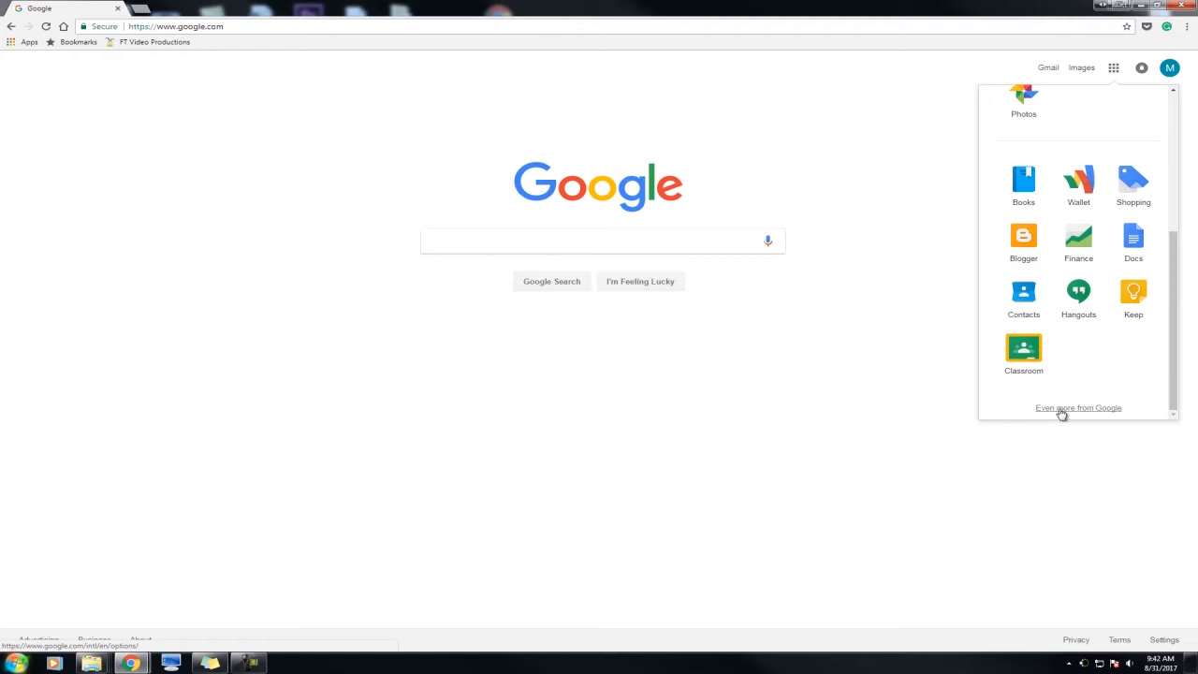
{"action": "left_click", "coordinate": [1062, 412]}
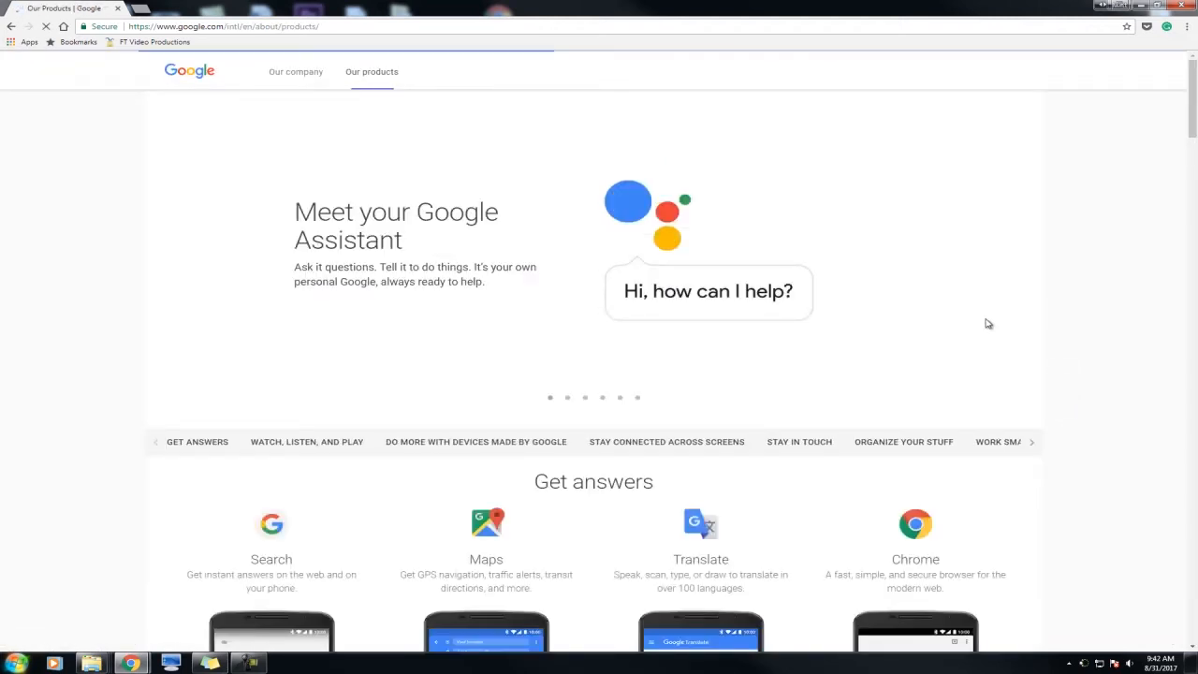
{"action": "left_click_drag", "start_coordinate": [1192, 82], "coordinate": [1187, 545]}
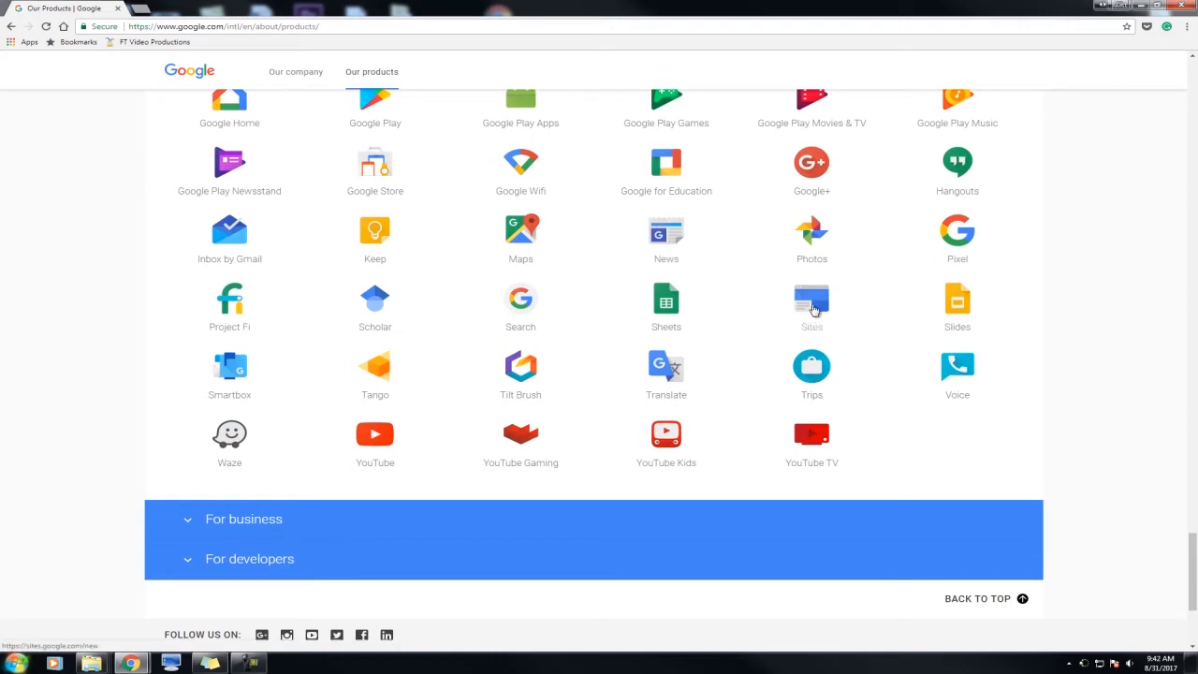
{"action": "left_click", "coordinate": [813, 310]}
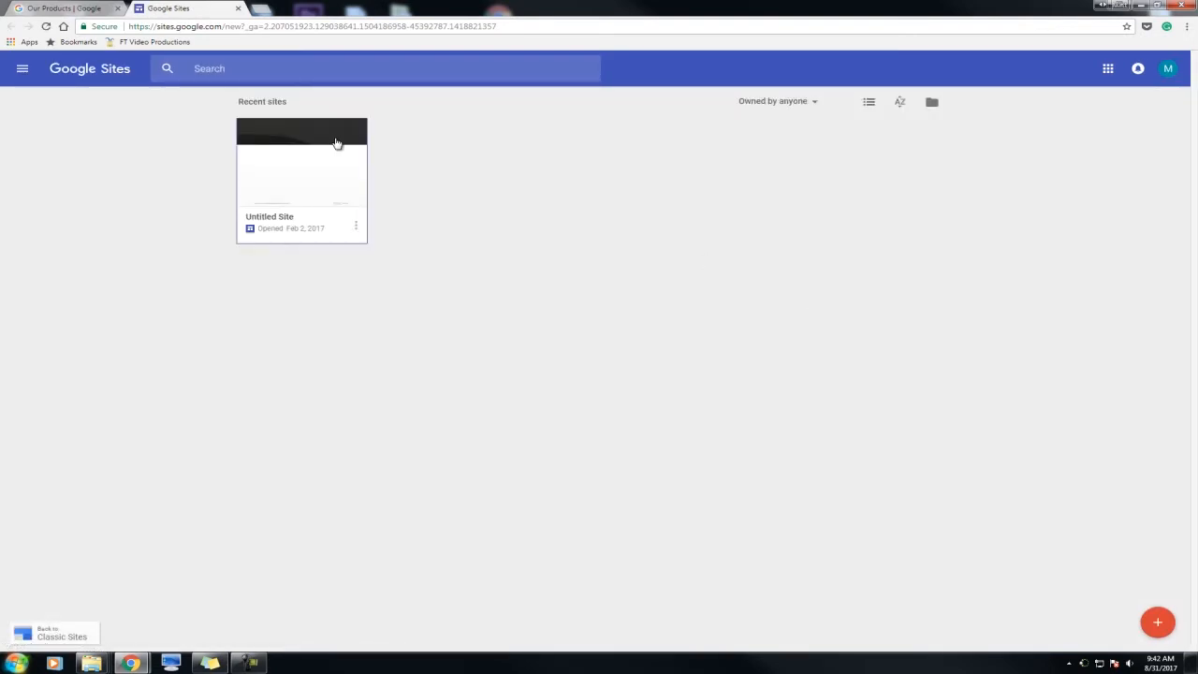
{"action": "left_click", "coordinate": [239, 8]}
{"action": "left_click", "coordinate": [13, 27]}
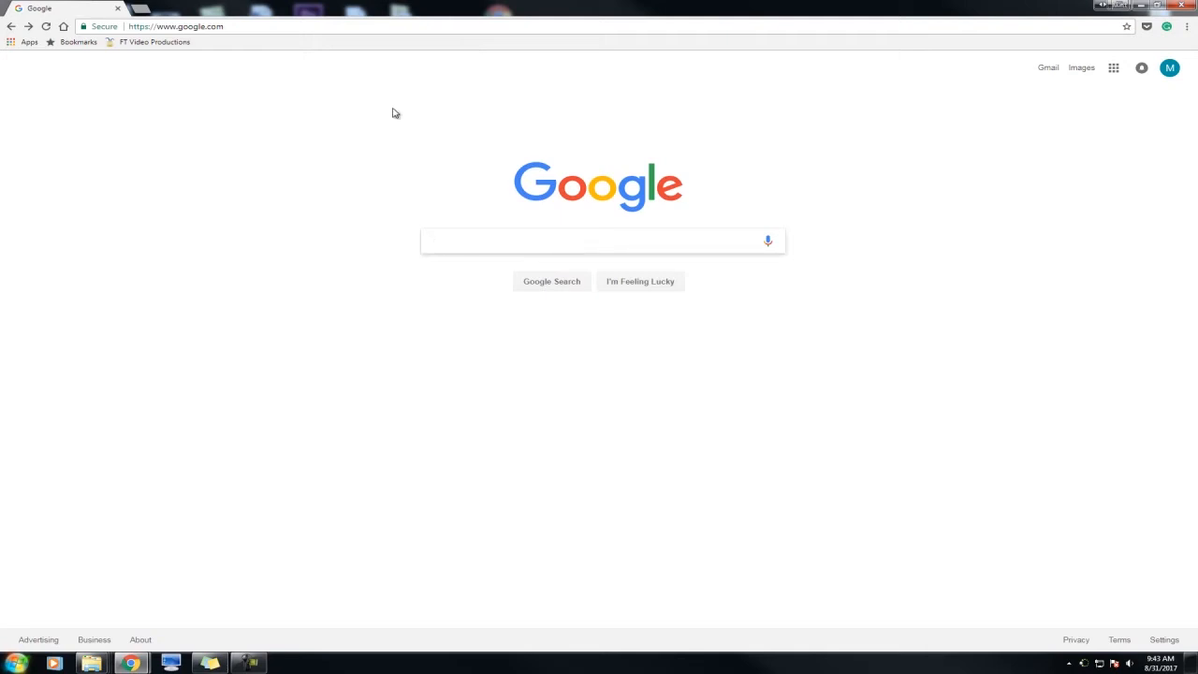
Search Google for "sites", open the Google Sites result and switch to the new Google Sites.
{"action": "type", "text": "sites"}
{"action": "key", "text": "Return"}
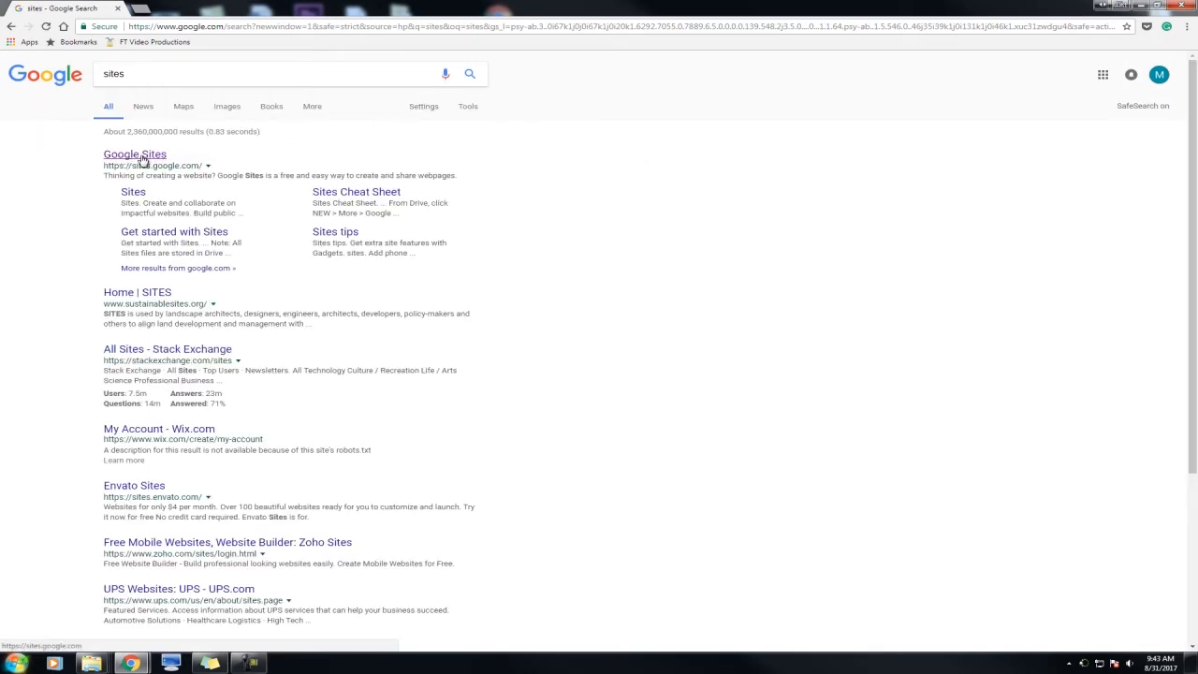
{"action": "left_click", "coordinate": [143, 156]}
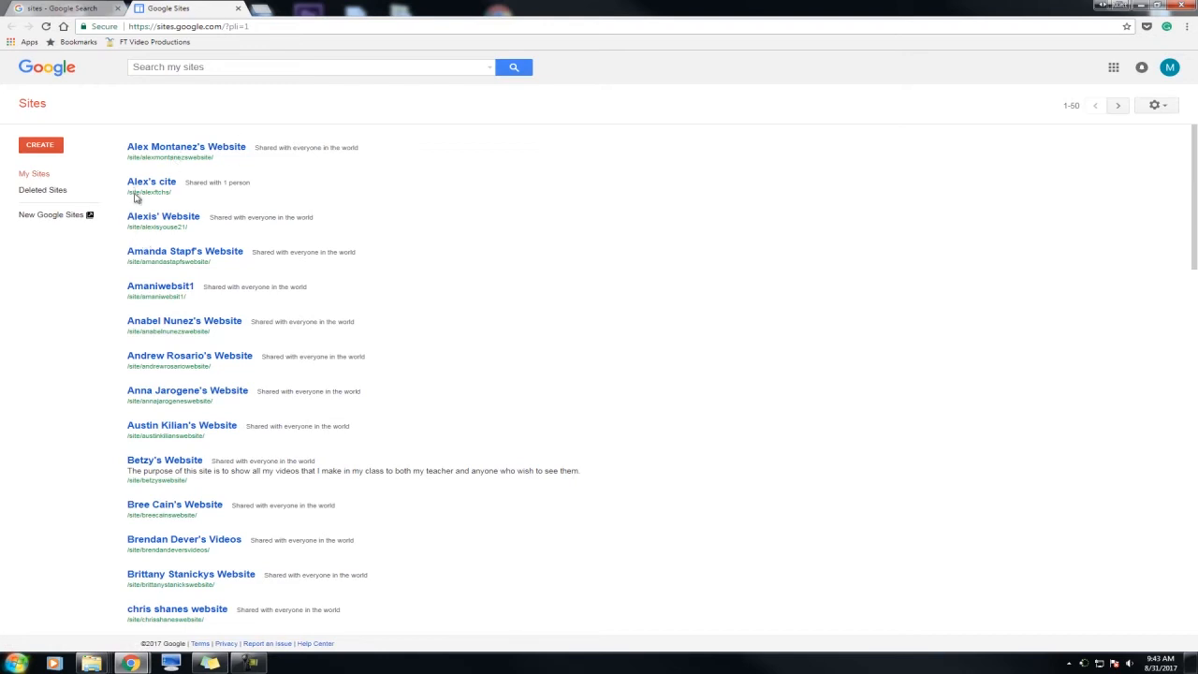
{"action": "left_click", "coordinate": [47, 219]}
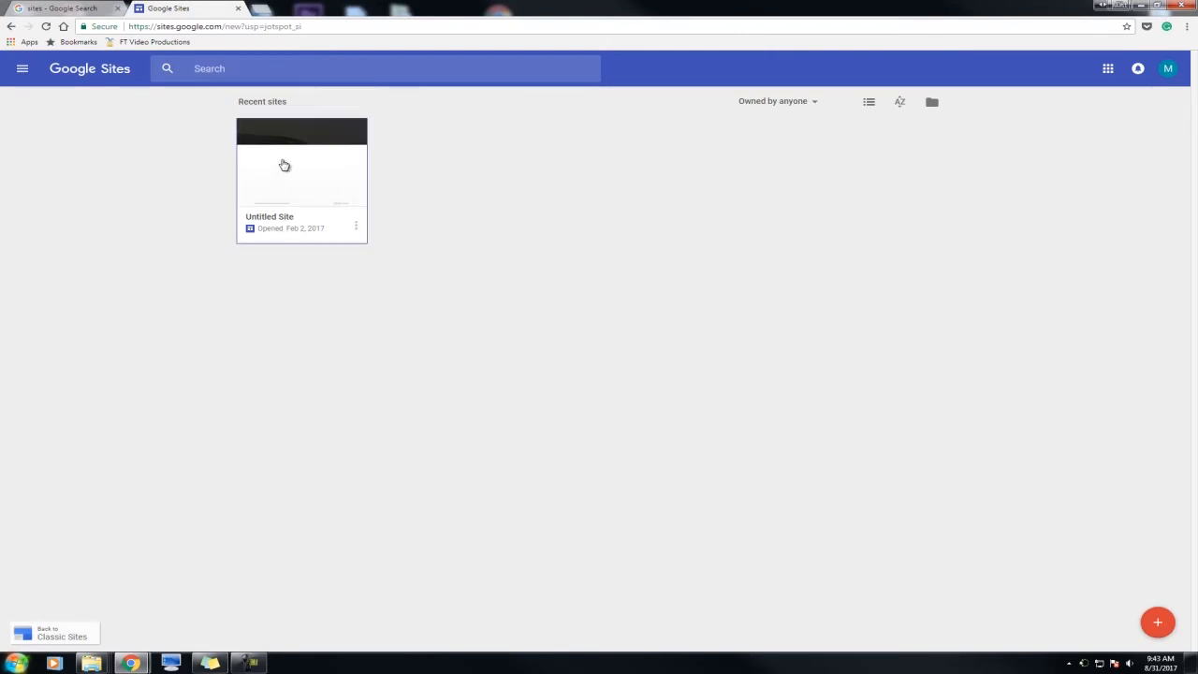
Remove the existing Untitled Site from the recent sites.
{"action": "left_click", "coordinate": [358, 227]}
{"action": "left_click", "coordinate": [340, 274]}
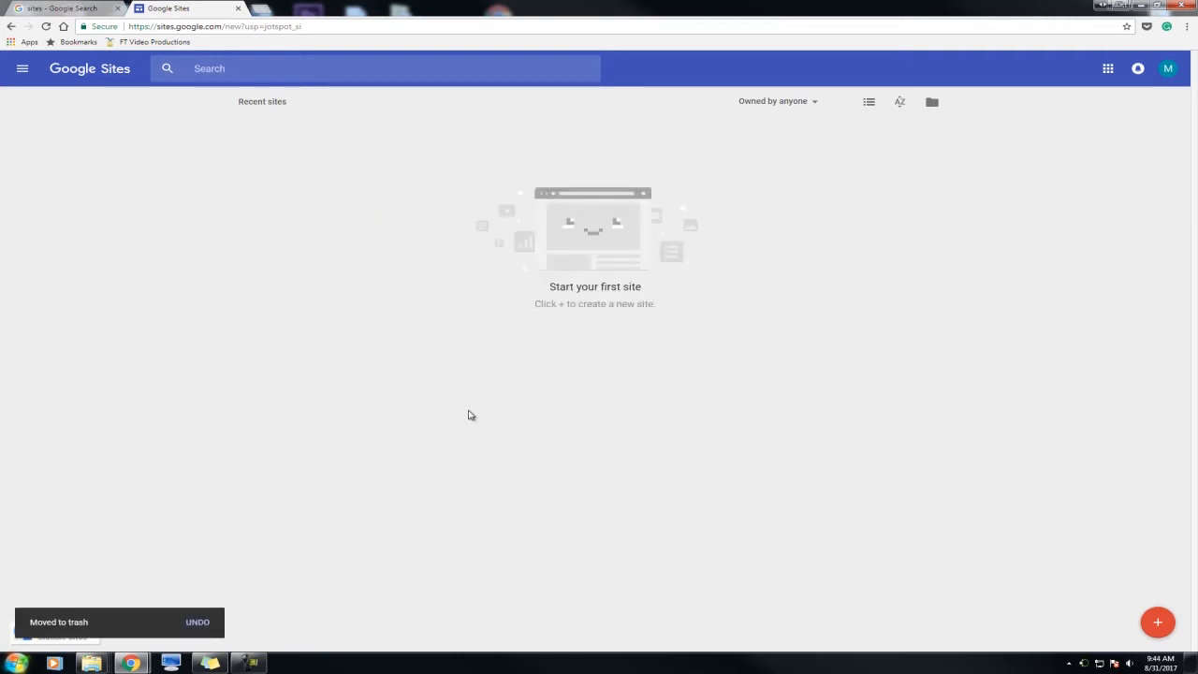
Switch to classic Sites and back to the new Google Sites, and create a new blank site.
{"action": "left_click", "coordinate": [64, 644]}
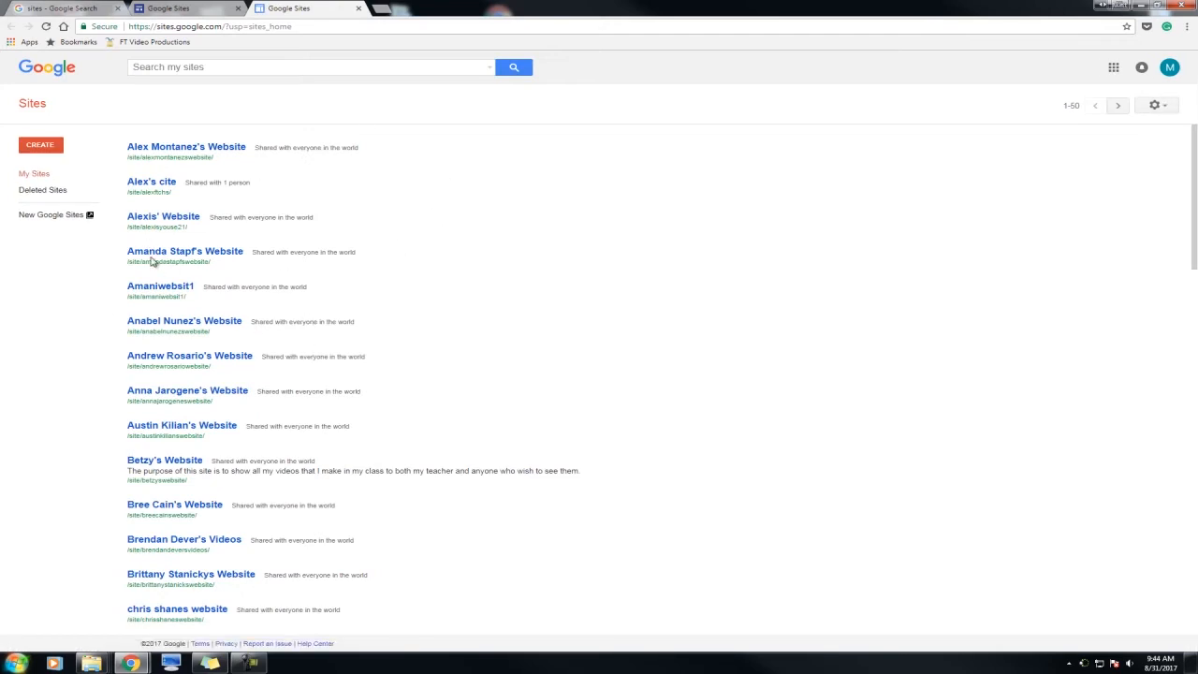
{"action": "left_click", "coordinate": [48, 221]}
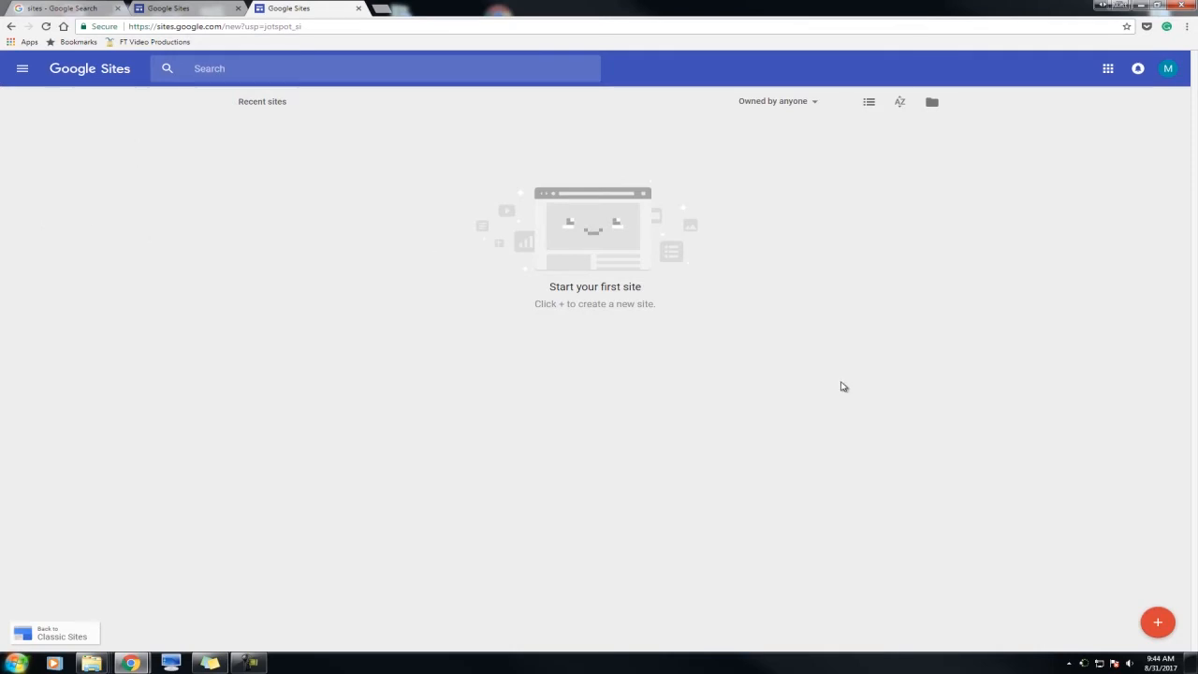
{"action": "left_click", "coordinate": [1159, 624]}
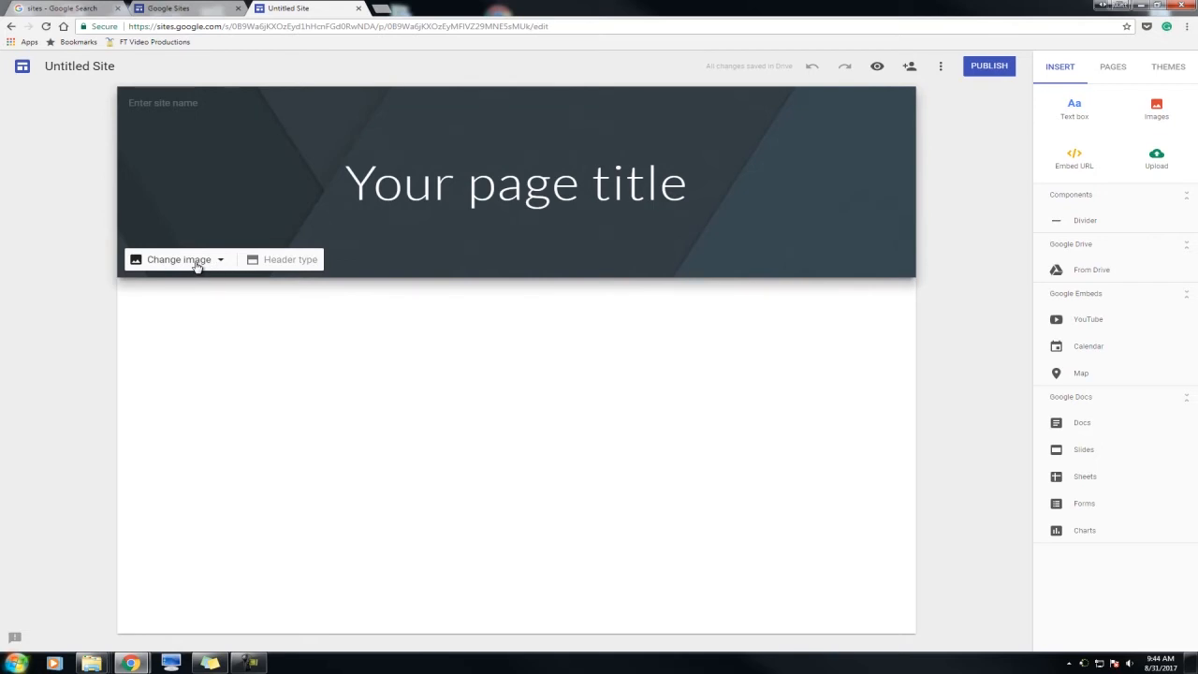
Upload customLogo.jpg from the Desktop as the header image and delete the page title text box over it.
{"action": "left_click", "coordinate": [196, 261]}
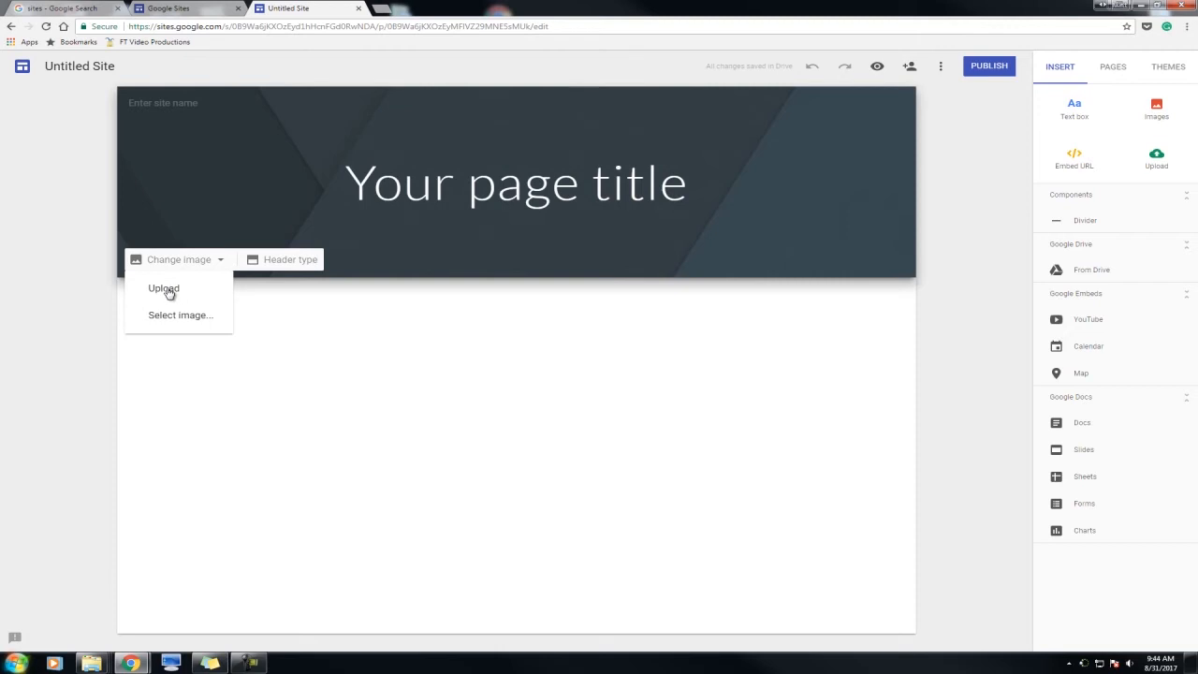
{"action": "left_click", "coordinate": [165, 289]}
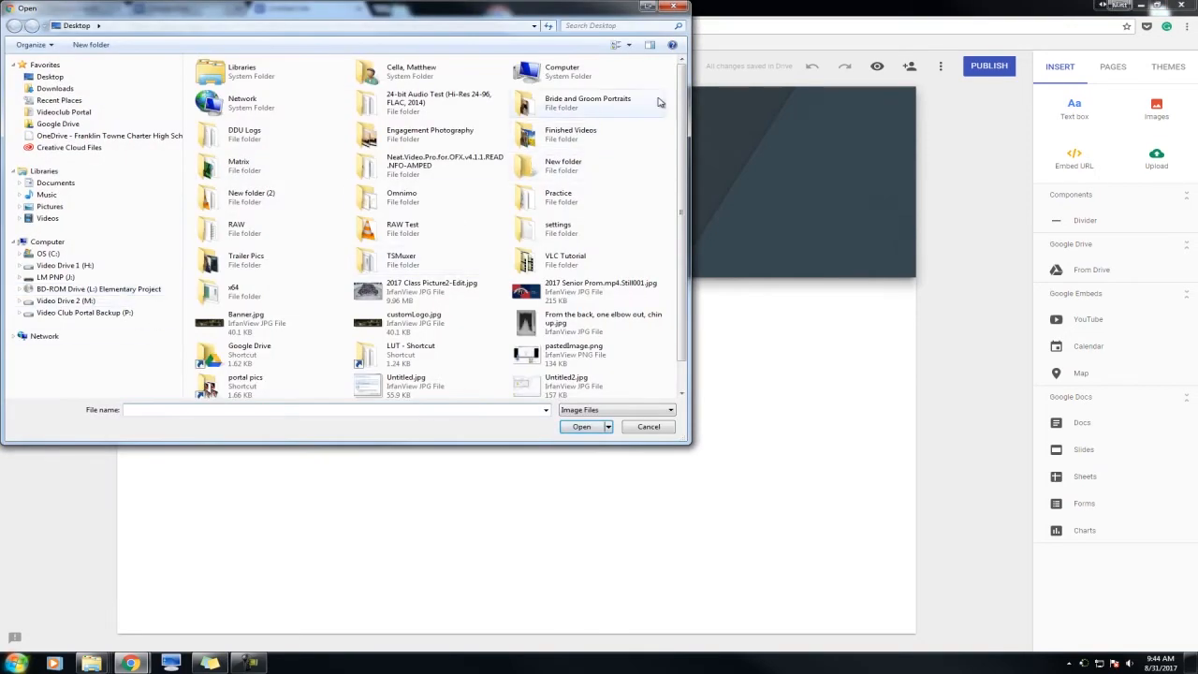
{"action": "scroll", "coordinate": [684, 192], "scroll_direction": "down", "scroll_amount": 1}
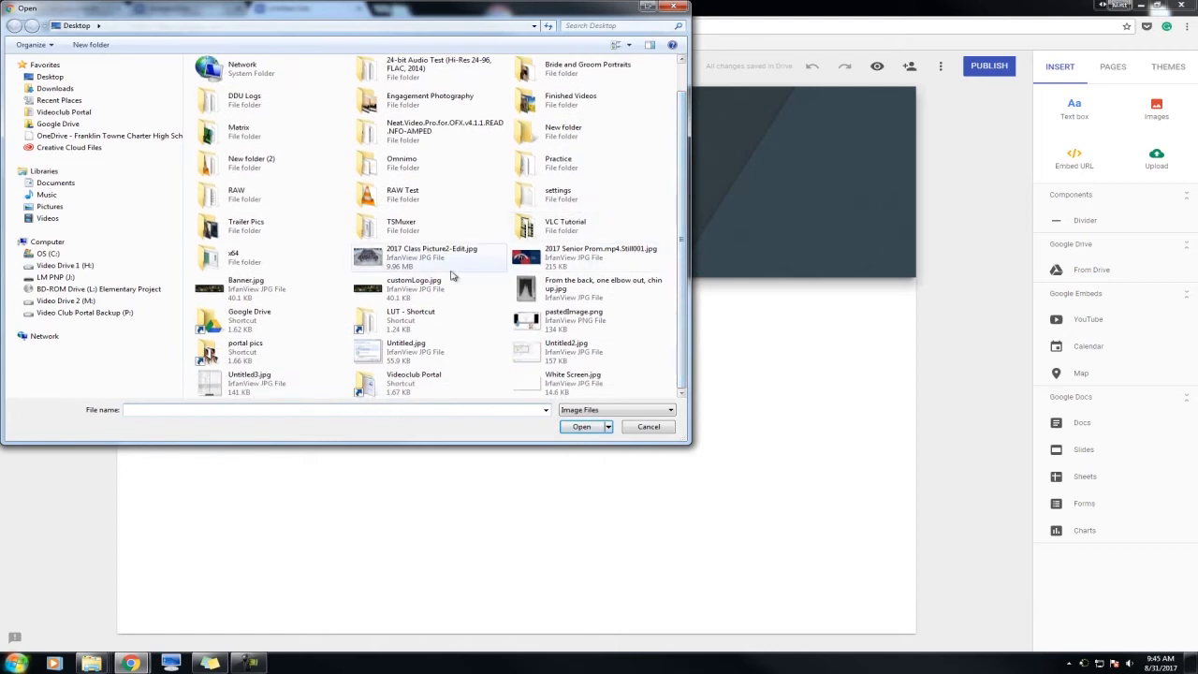
{"action": "left_click", "coordinate": [409, 281]}
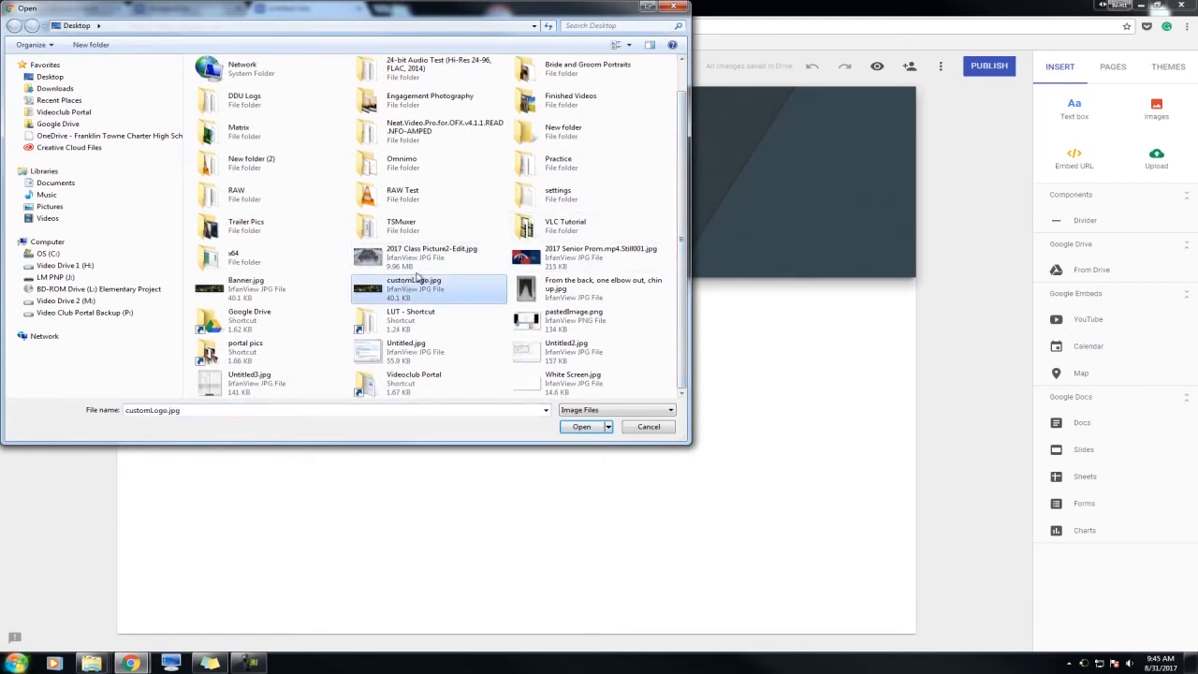
{"action": "left_click", "coordinate": [581, 427]}
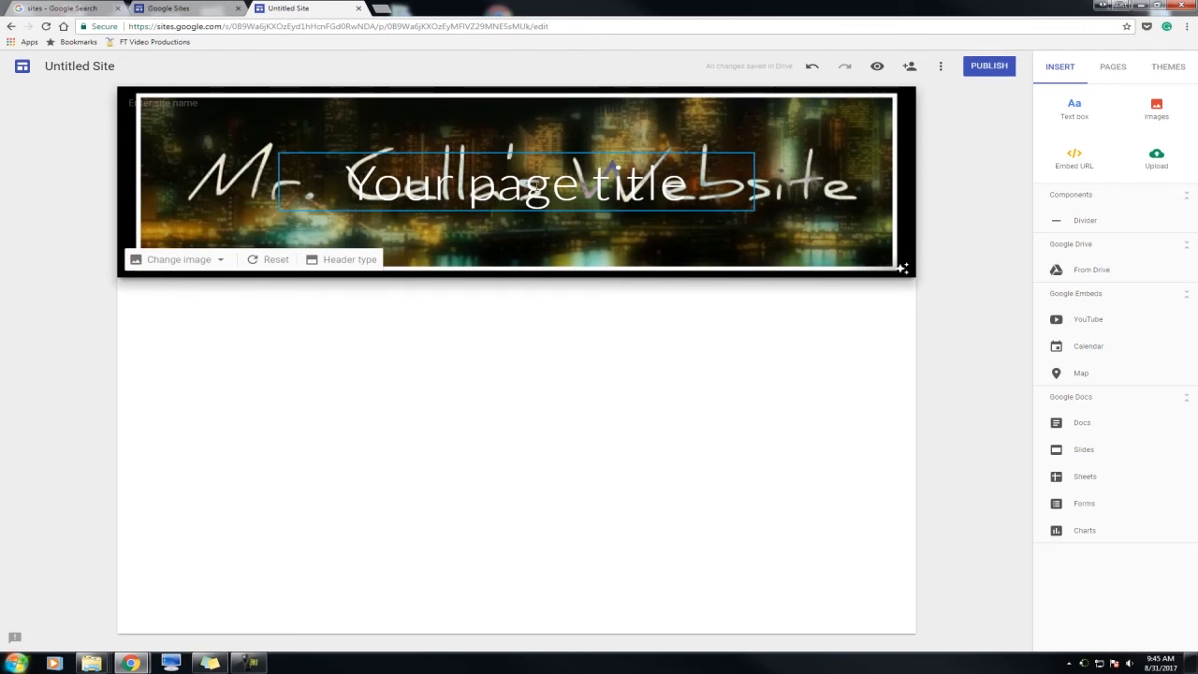
{"action": "triple_click", "coordinate": [531, 190]}
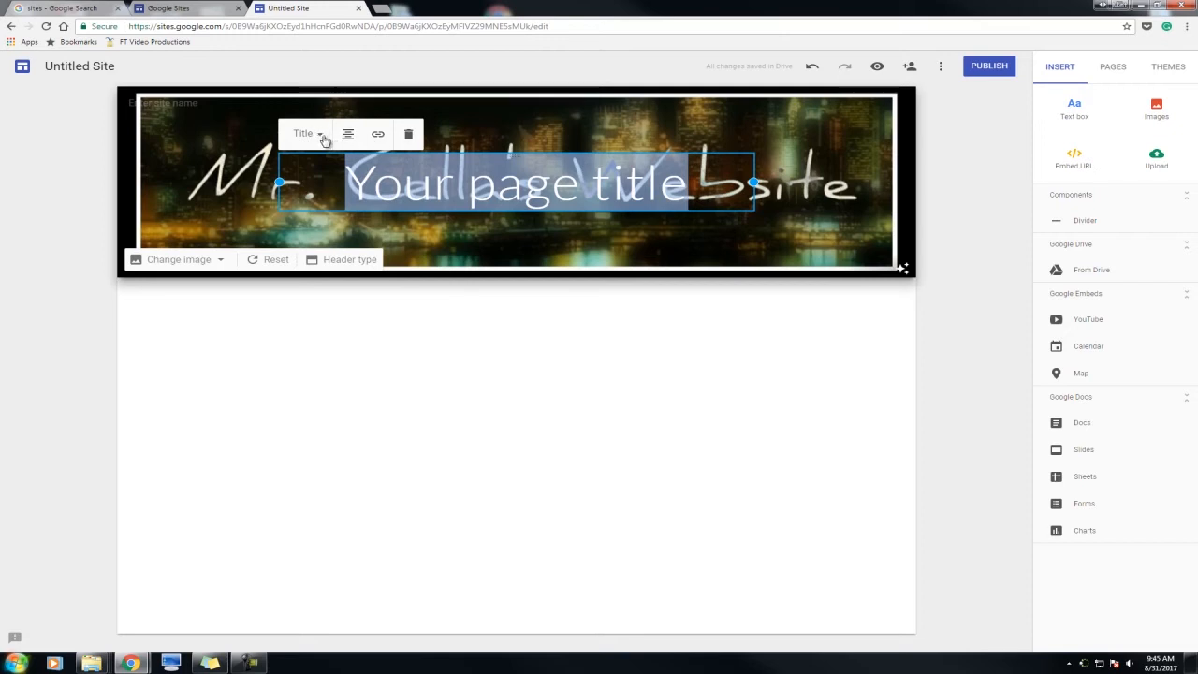
{"action": "left_click", "coordinate": [409, 136]}
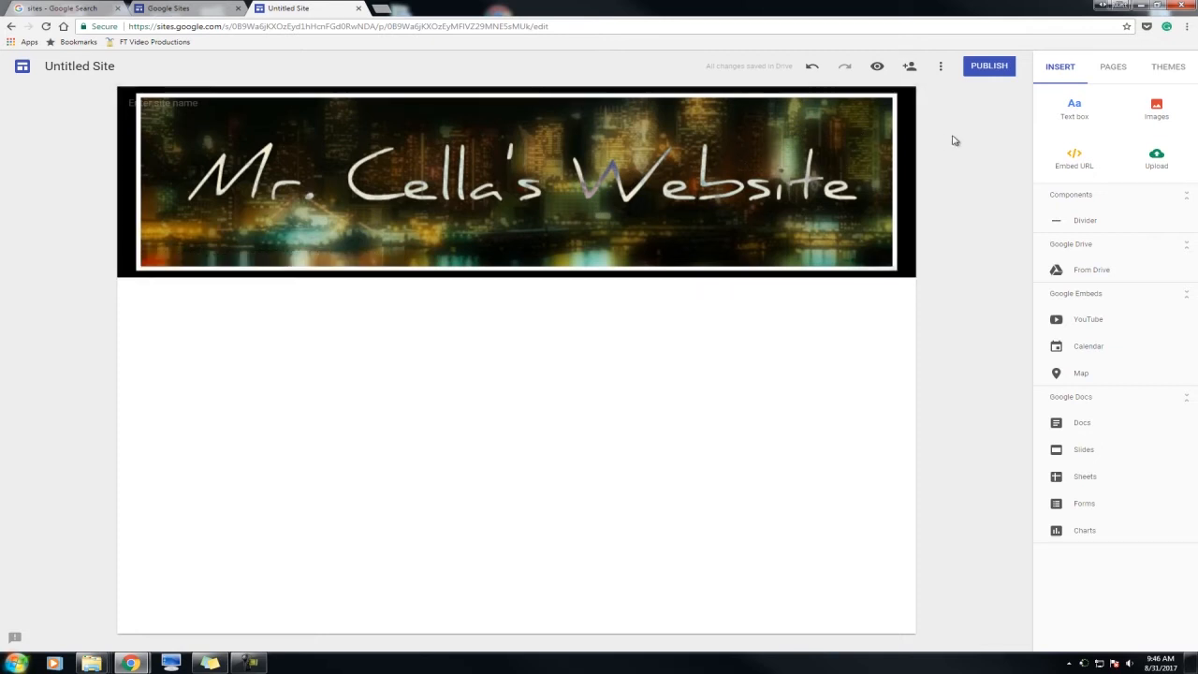
Try the Simple theme's teal and purple colours and set the theme to black.
{"action": "left_click", "coordinate": [1169, 68]}
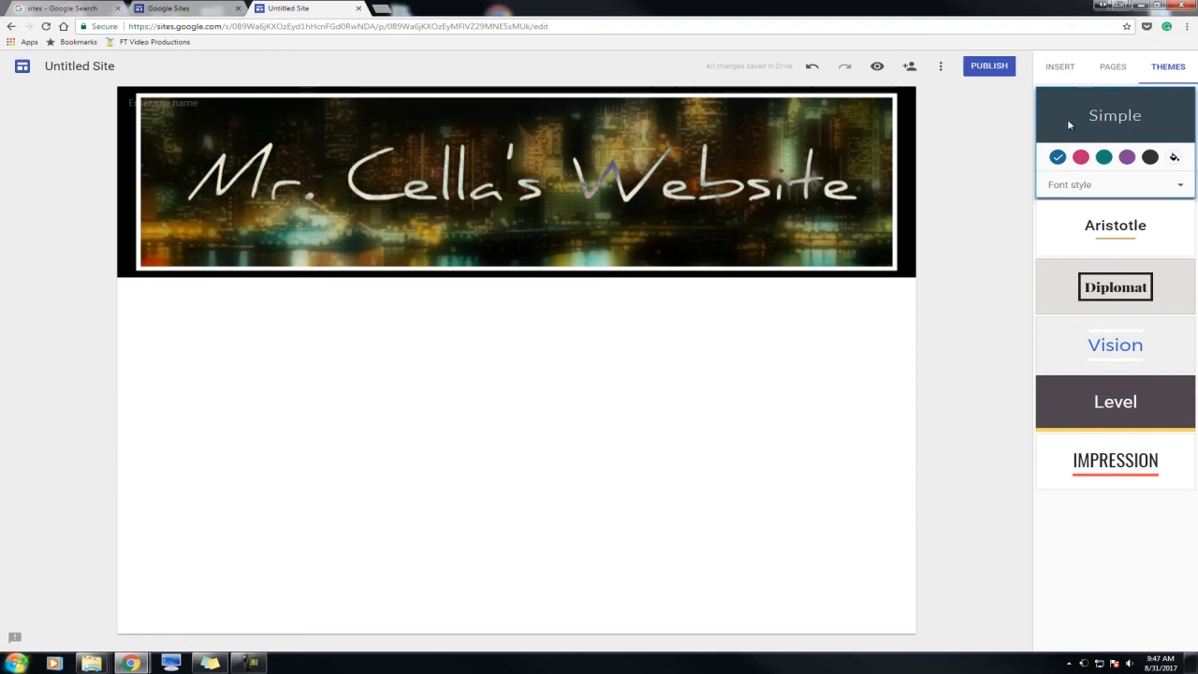
{"action": "left_click", "coordinate": [1103, 157]}
{"action": "left_click", "coordinate": [1127, 157]}
{"action": "left_click", "coordinate": [1150, 157]}
Apply the Aristotle theme and try its green, purple and teal accent colours.
{"action": "left_click", "coordinate": [1144, 227]}
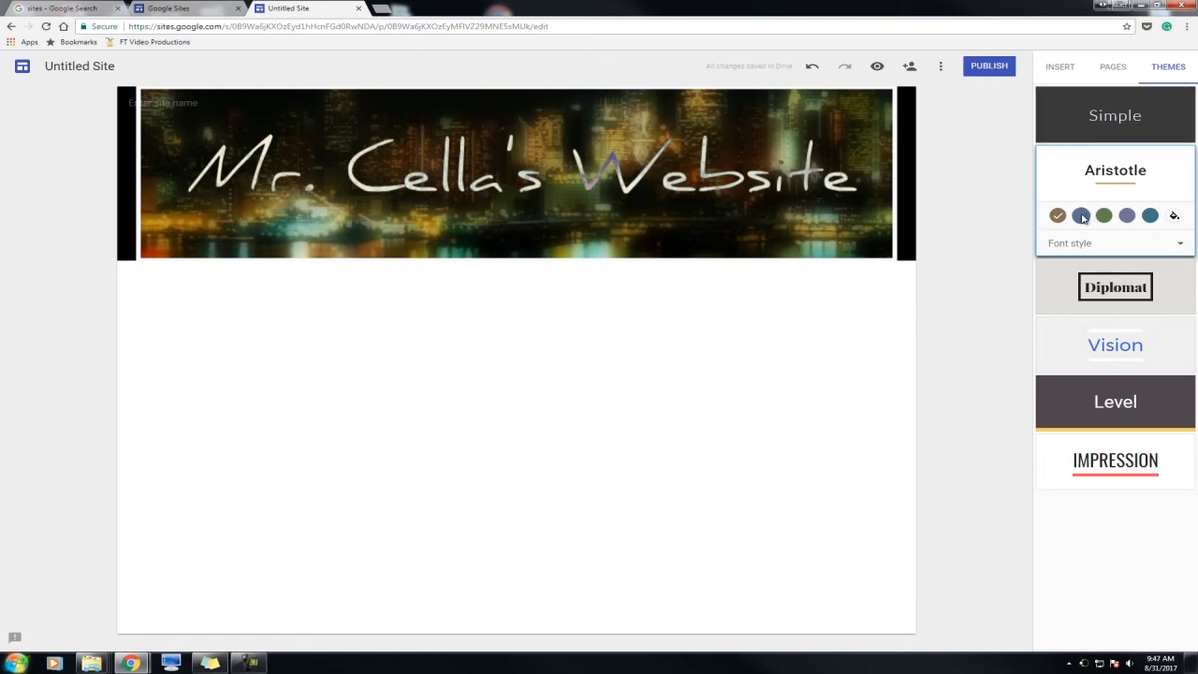
{"action": "left_click", "coordinate": [1103, 215]}
{"action": "left_click", "coordinate": [1126, 216]}
{"action": "left_click", "coordinate": [1150, 215]}
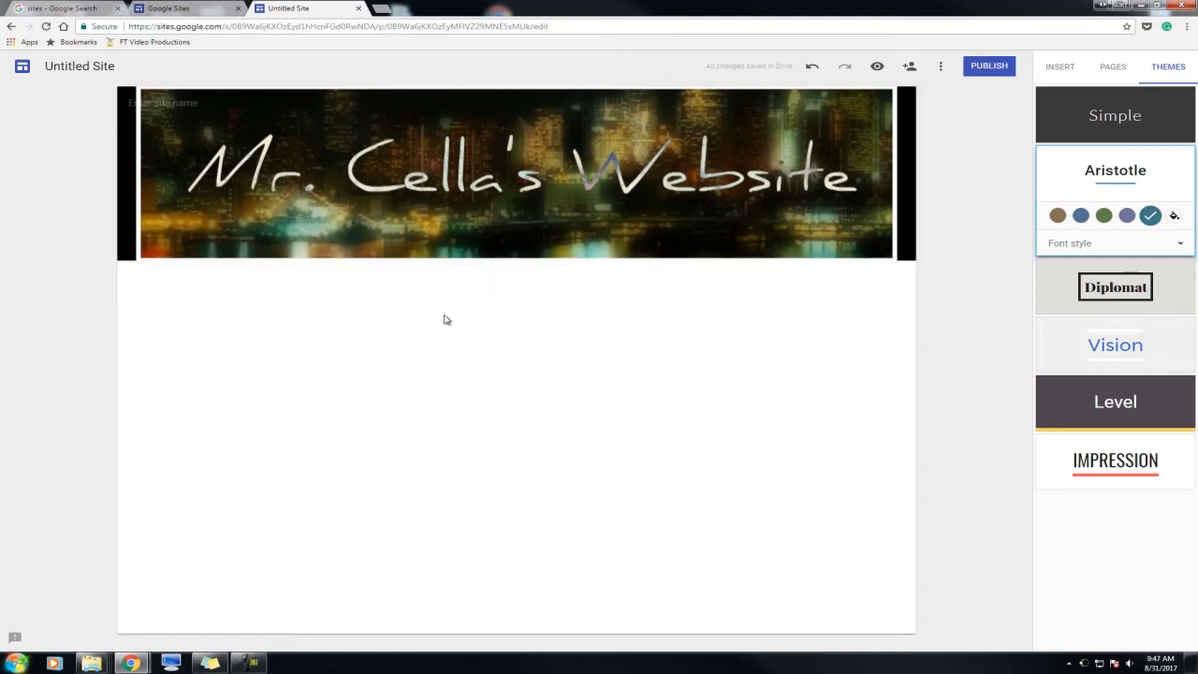
Try the Diplomat, Vision and Impression themes on the site.
{"action": "left_click", "coordinate": [1062, 290]}
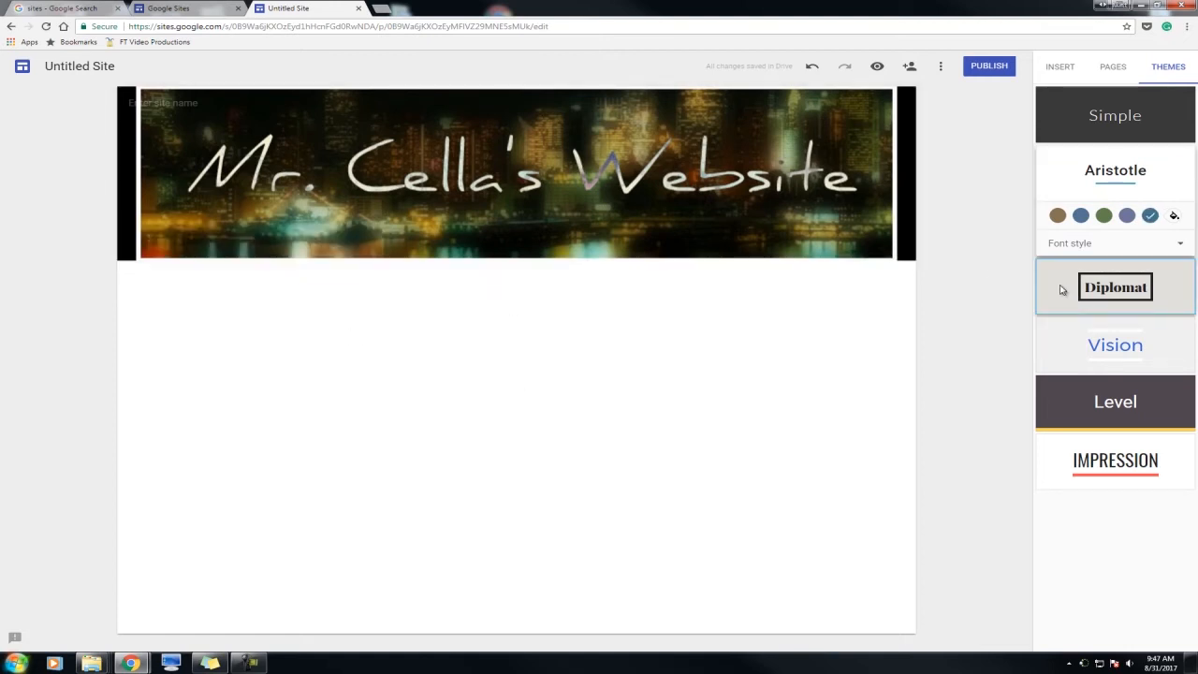
{"action": "left_click", "coordinate": [1068, 363]}
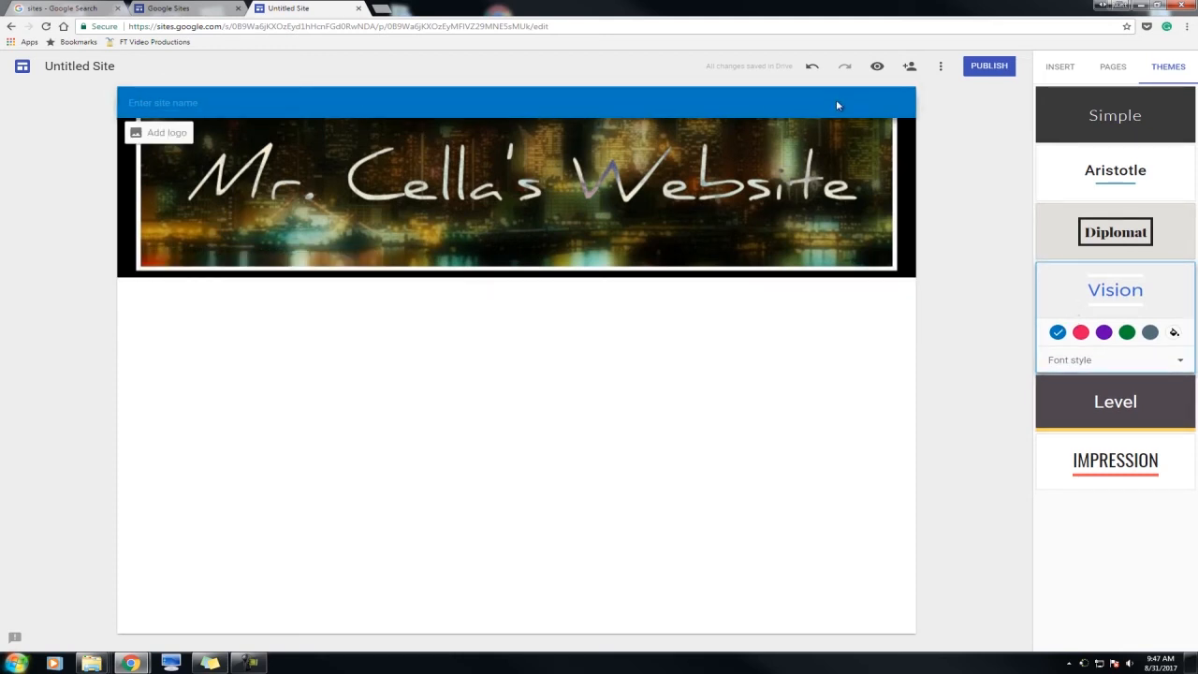
{"action": "left_click", "coordinate": [1065, 459]}
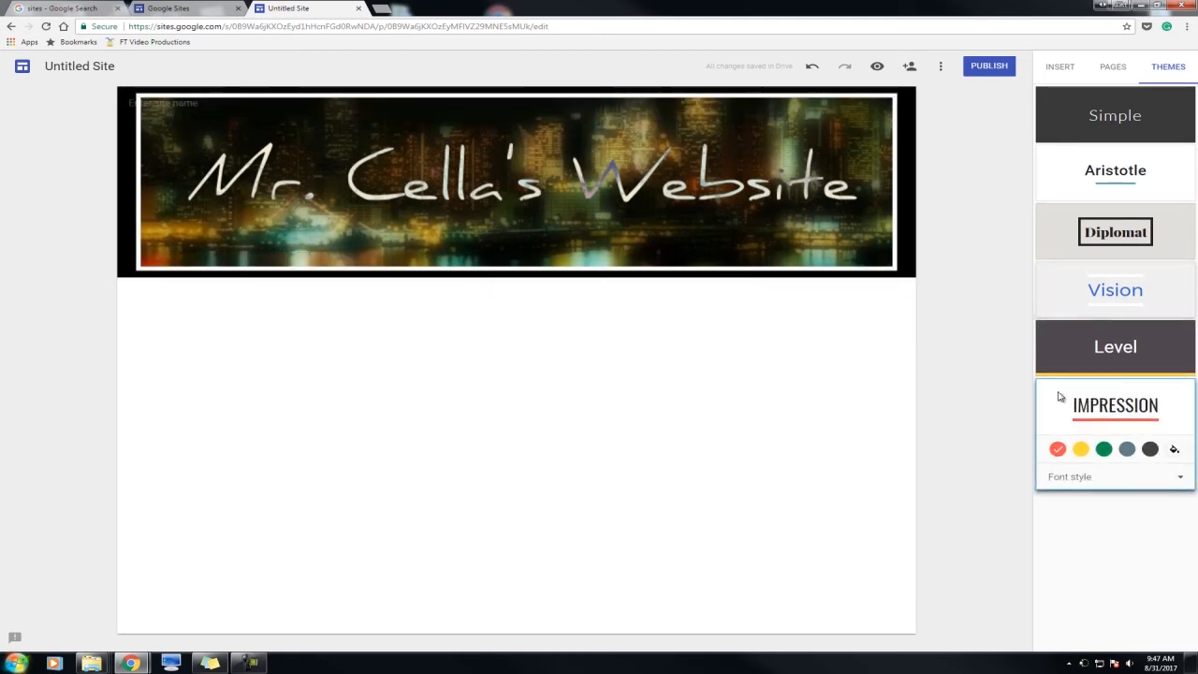
Try the Level theme with each of its accent colours and return the site to the Simple theme.
{"action": "left_click", "coordinate": [1067, 347]}
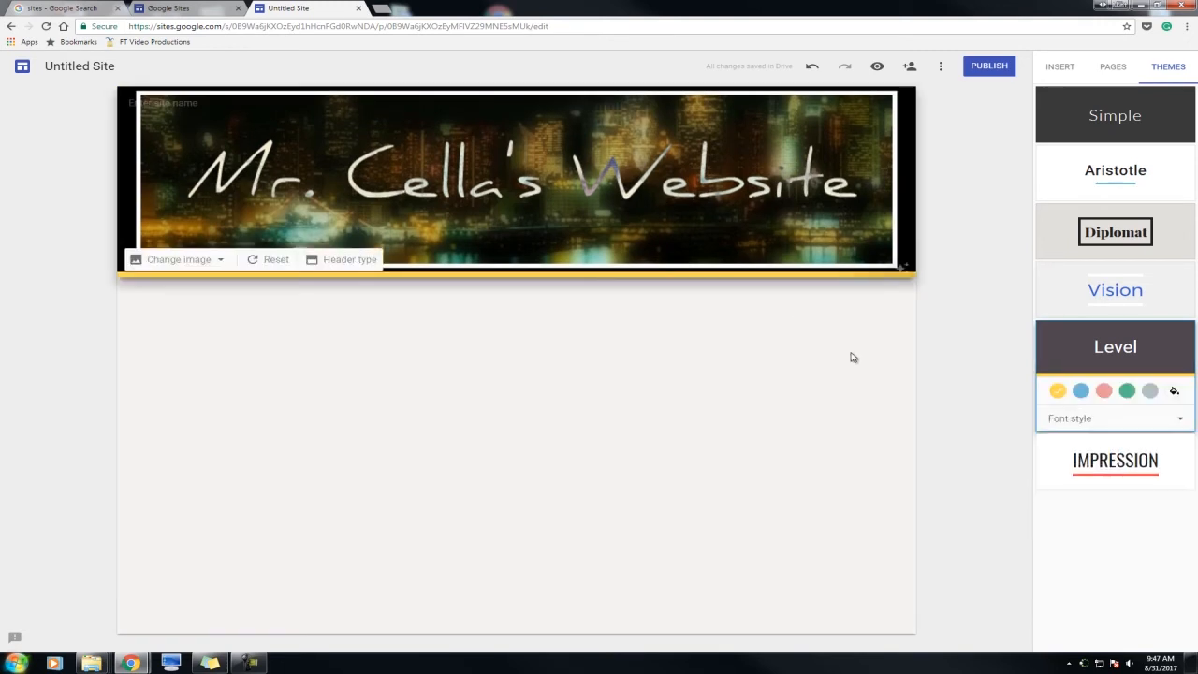
{"action": "left_click", "coordinate": [1080, 390]}
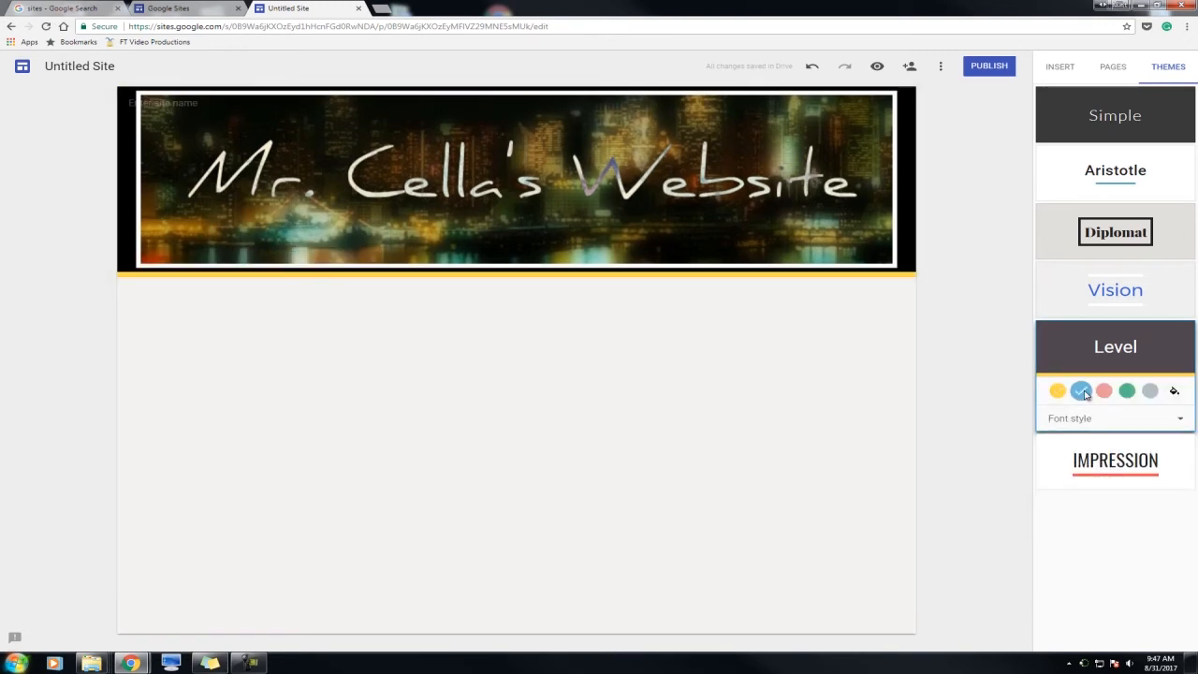
{"action": "left_click", "coordinate": [1105, 391]}
{"action": "left_click", "coordinate": [1127, 392]}
{"action": "left_click", "coordinate": [1147, 392]}
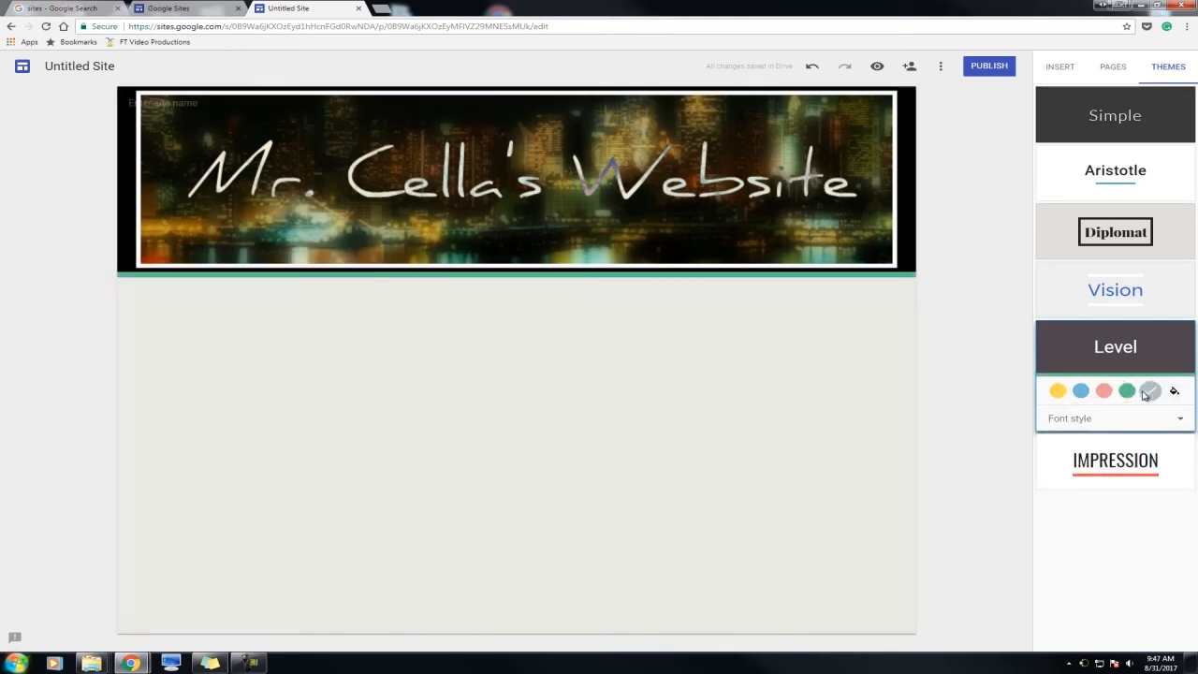
{"action": "left_click", "coordinate": [1057, 390]}
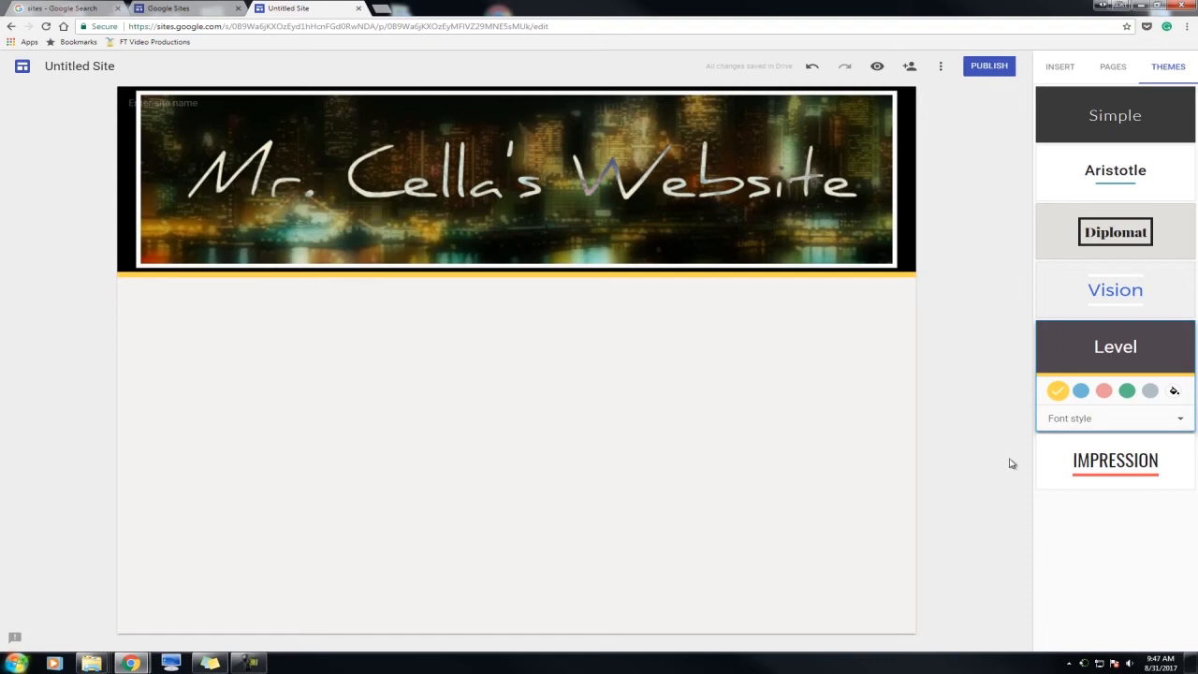
{"action": "left_click", "coordinate": [1157, 126]}
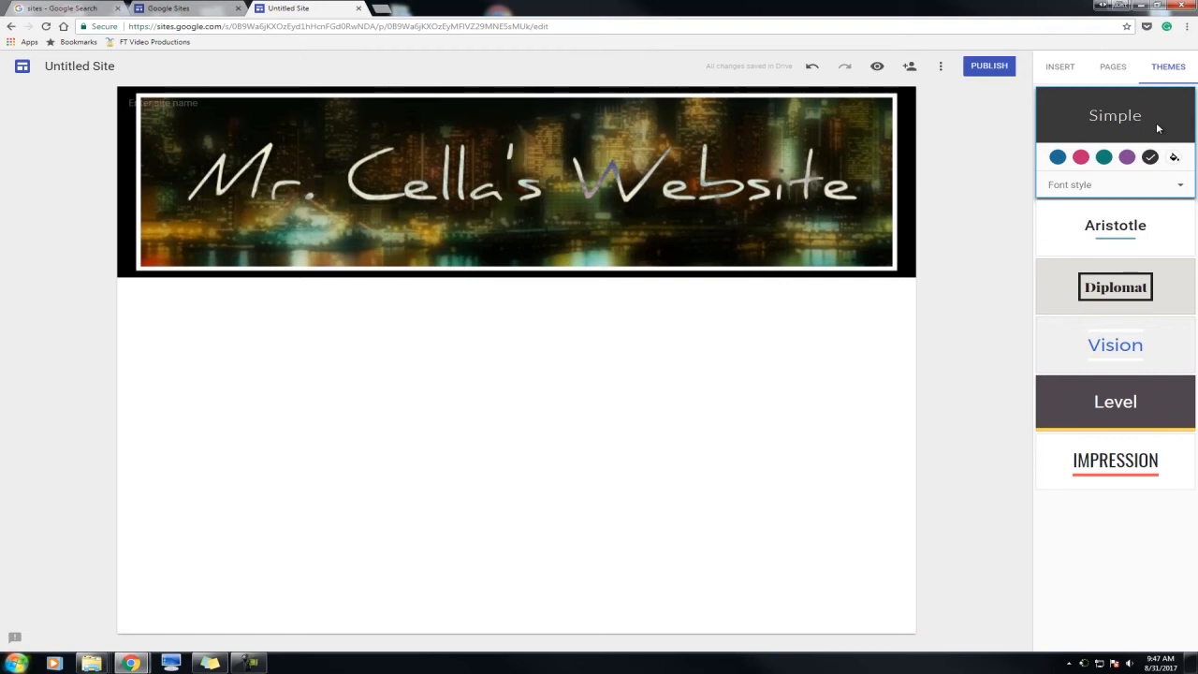
Add a new page named "01. Class Intro" to the site.
{"action": "left_click", "coordinate": [1118, 74]}
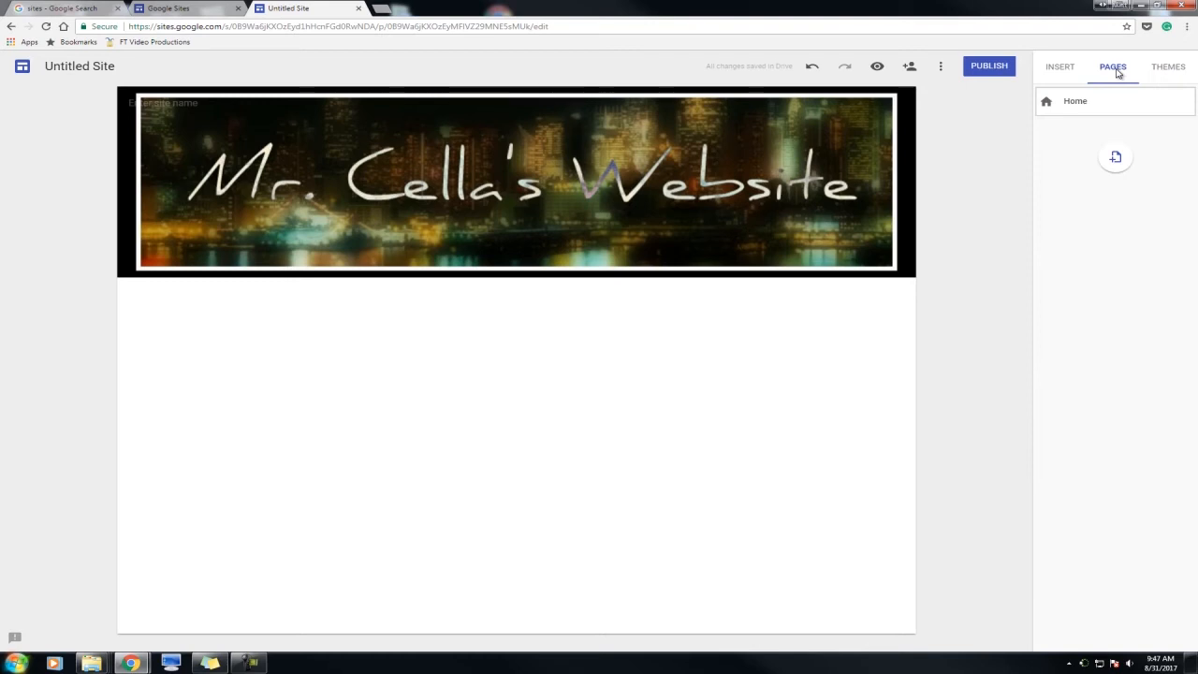
{"action": "left_click", "coordinate": [1115, 160]}
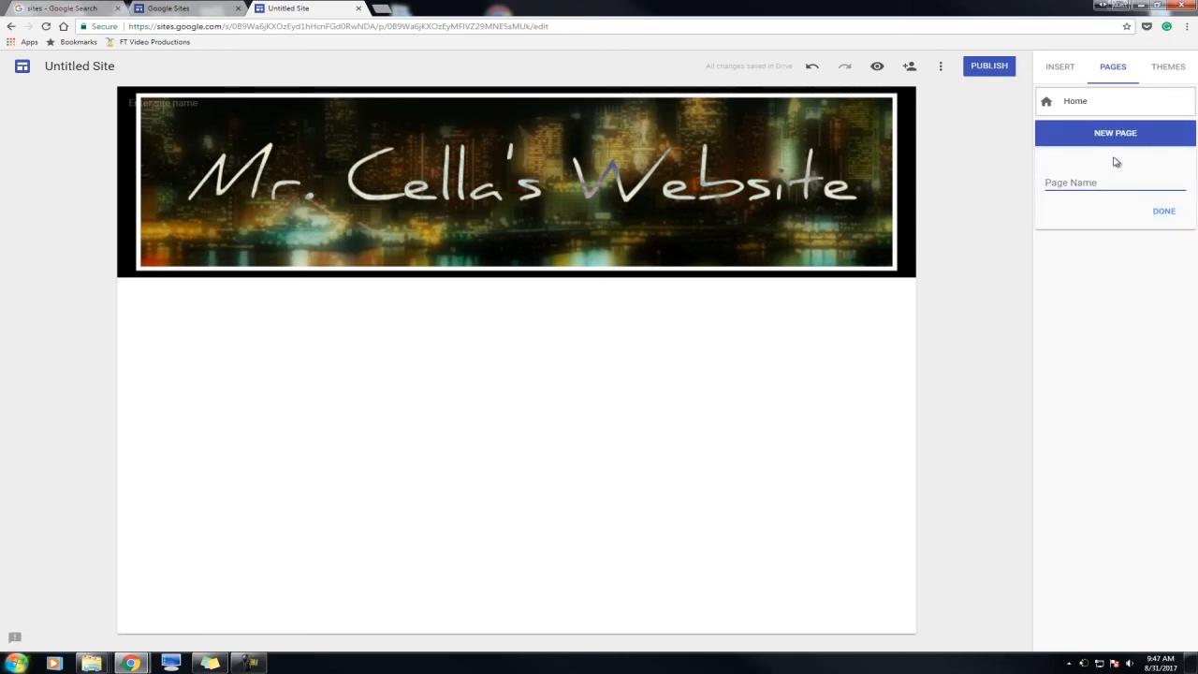
{"action": "type", "text": "01."}
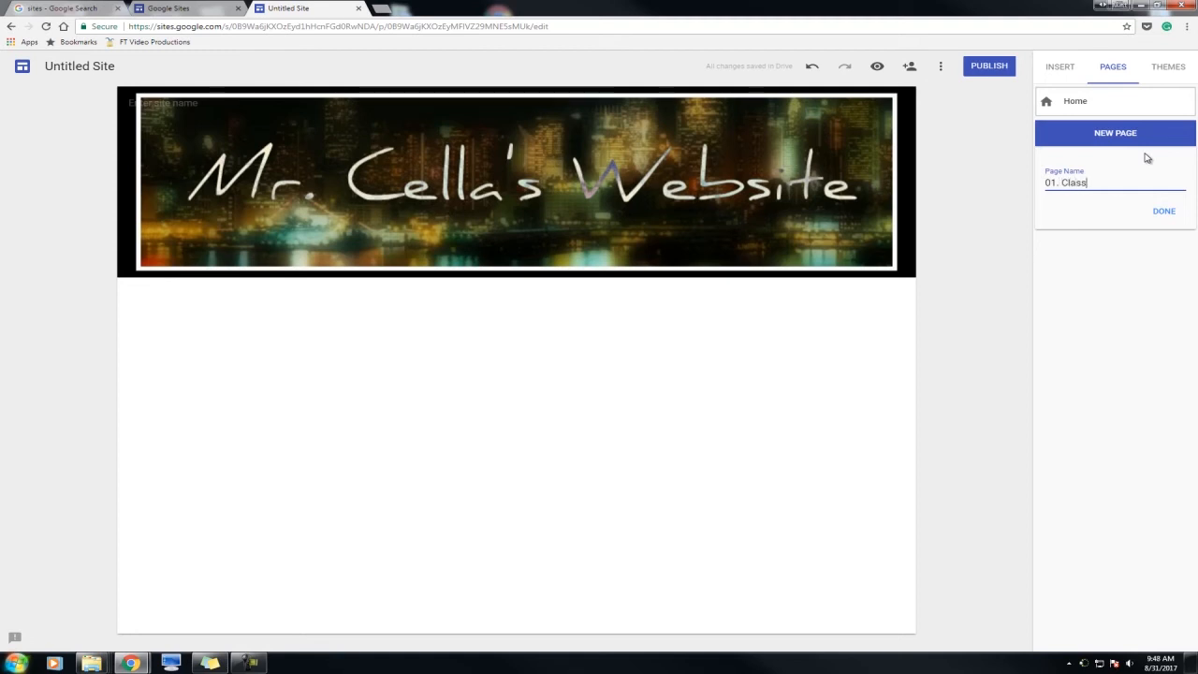
{"action": "type", "text": "Class Intro"}
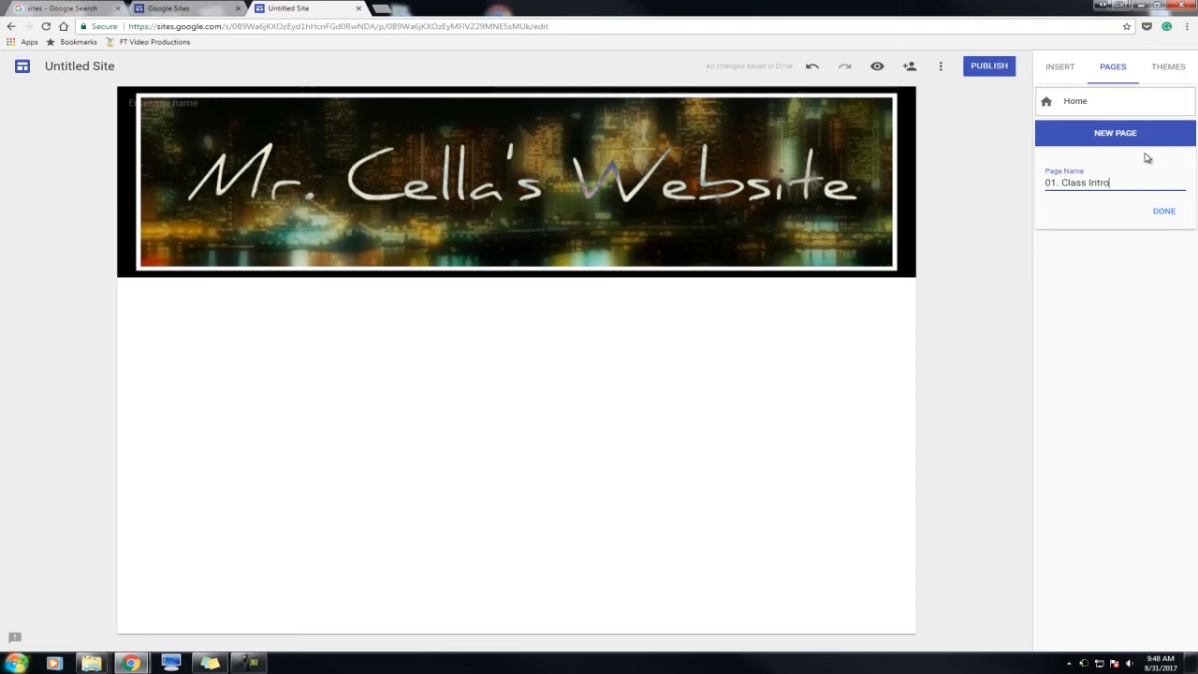
{"action": "left_click", "coordinate": [1161, 214]}
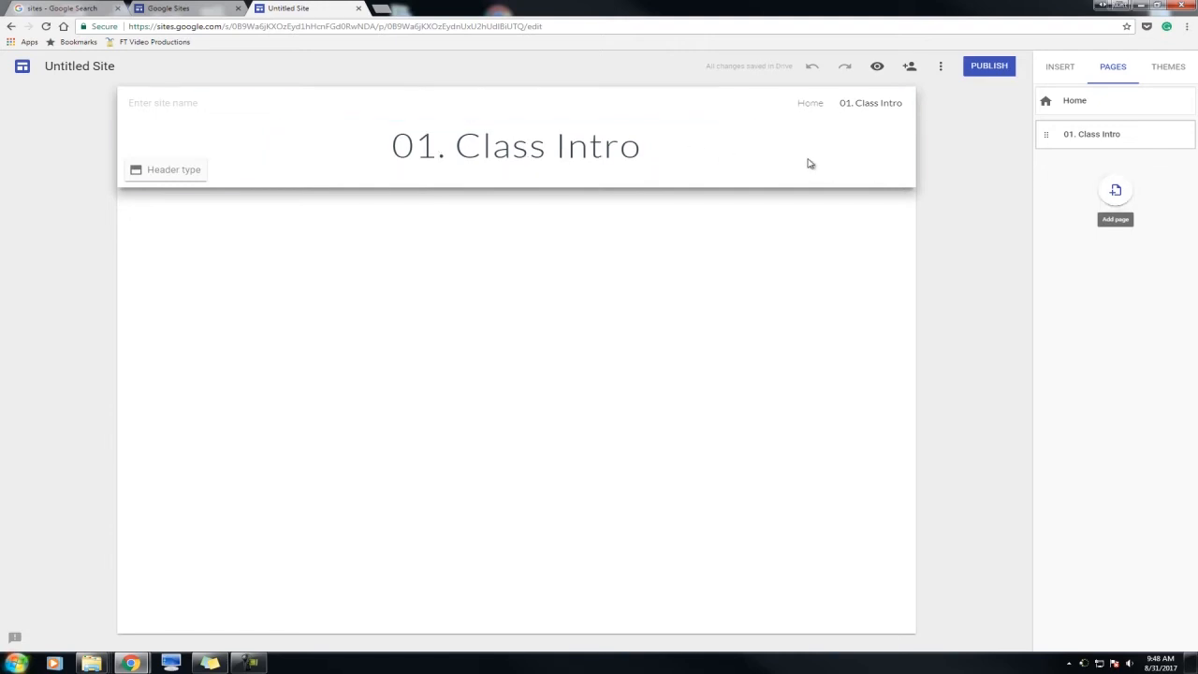
Try the Simple theme's purple, teal, pink and blue colours on the Class Intro page.
{"action": "left_click", "coordinate": [1170, 67]}
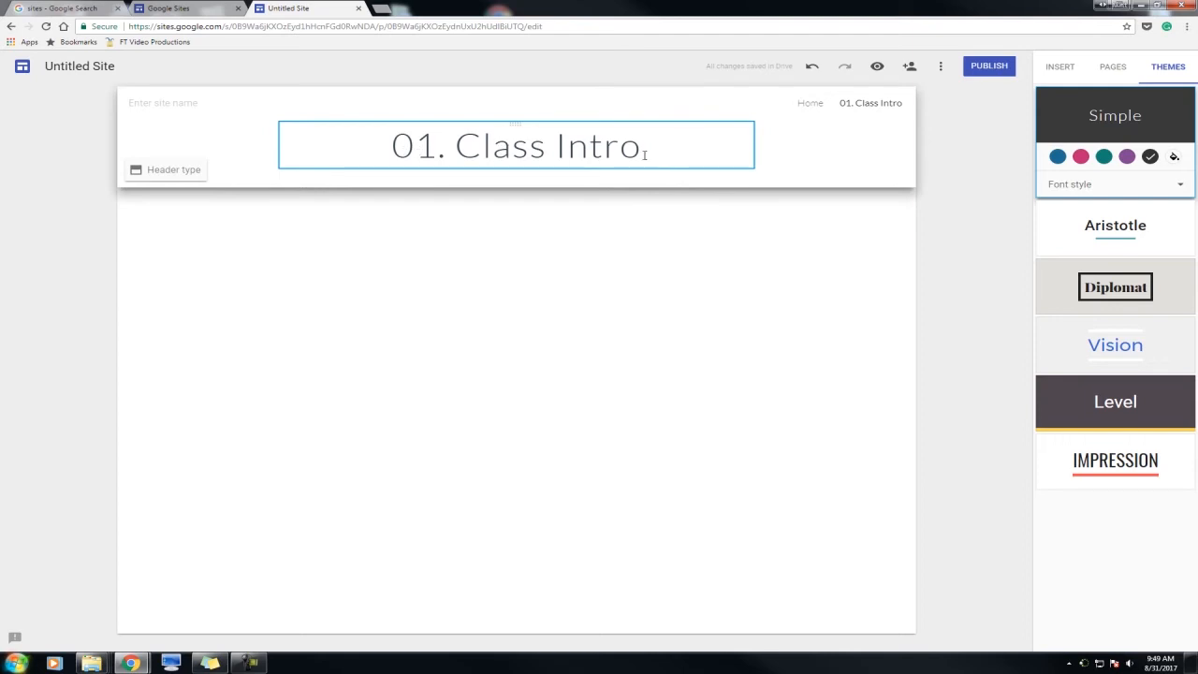
{"action": "left_click", "coordinate": [1132, 159]}
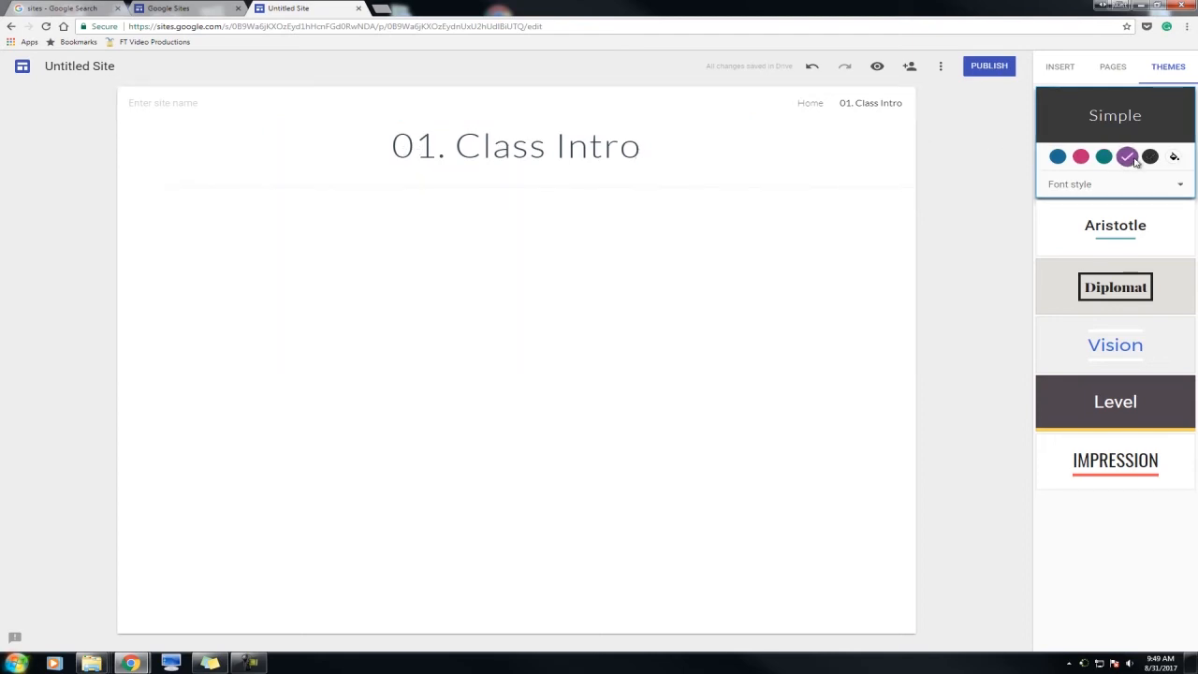
{"action": "left_click", "coordinate": [1104, 158]}
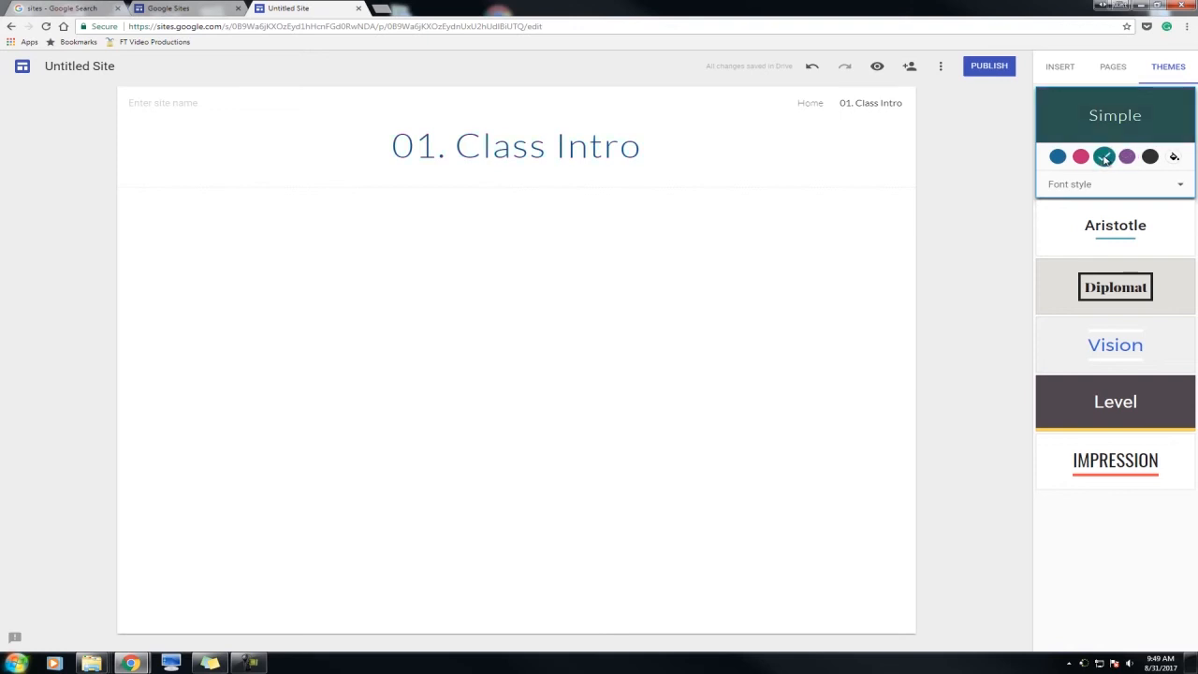
{"action": "left_click", "coordinate": [1082, 158]}
{"action": "left_click", "coordinate": [1059, 157]}
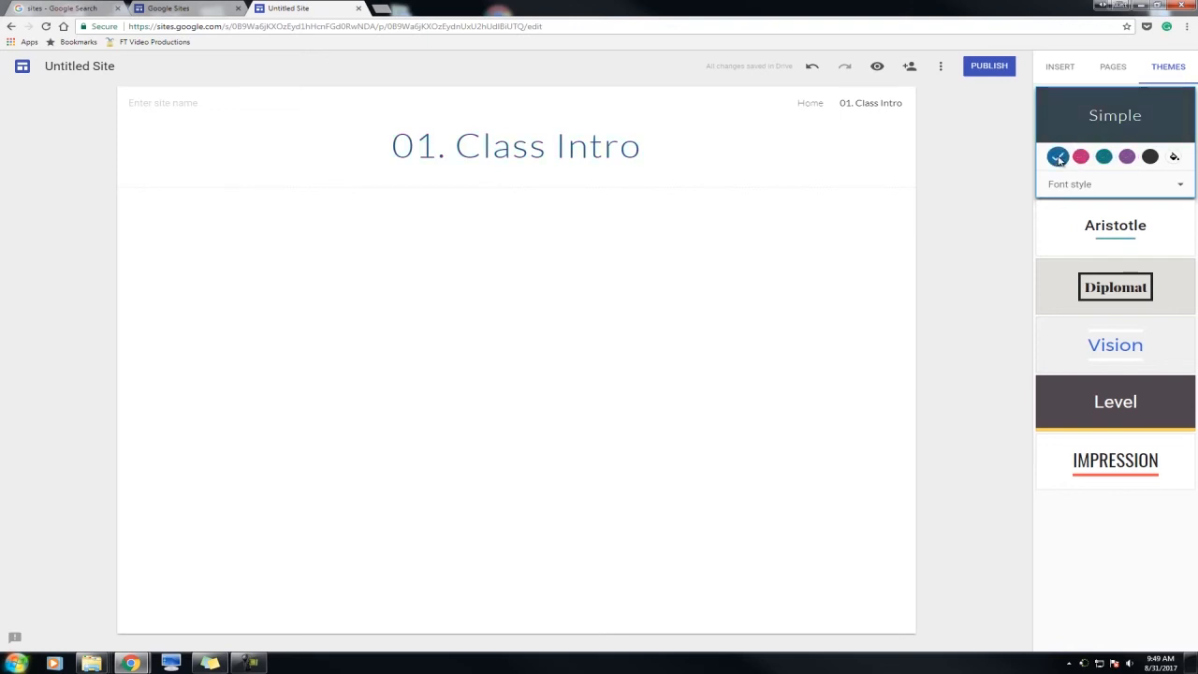
Try a custom yellow-green for the Simple theme and settle on the custom red #de0101.
{"action": "left_click", "coordinate": [1175, 158]}
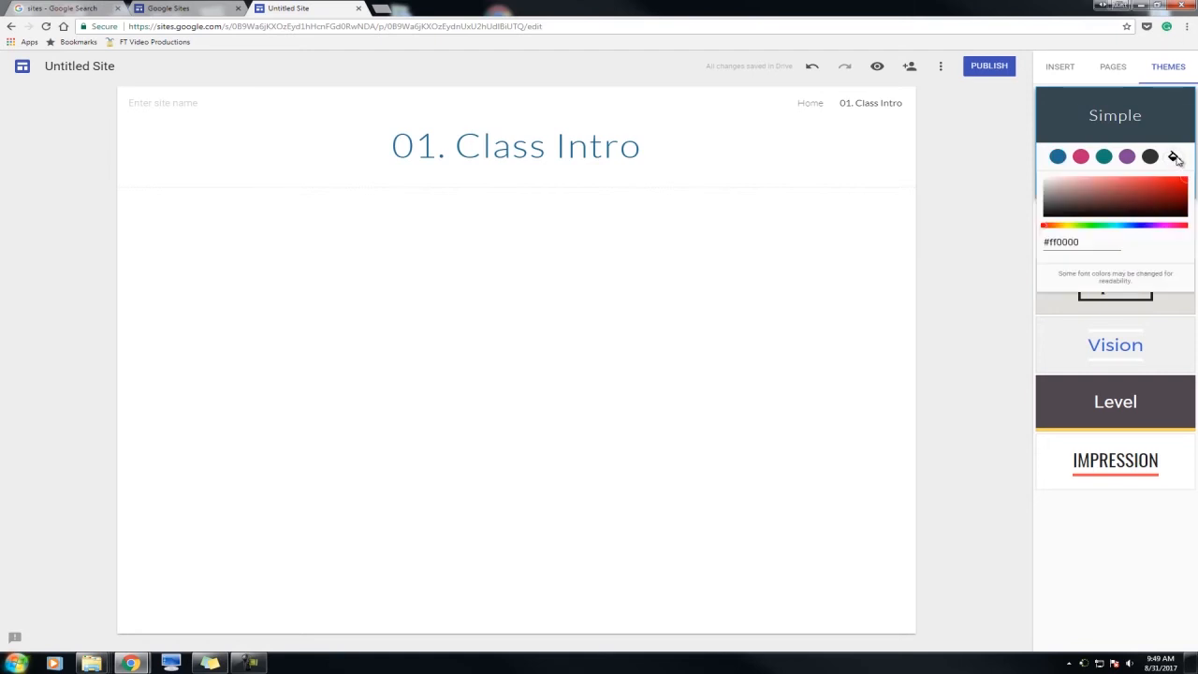
{"action": "left_click_drag", "start_coordinate": [1082, 197], "coordinate": [1160, 184]}
{"action": "left_click_drag", "start_coordinate": [1047, 229], "coordinate": [1065, 232]}
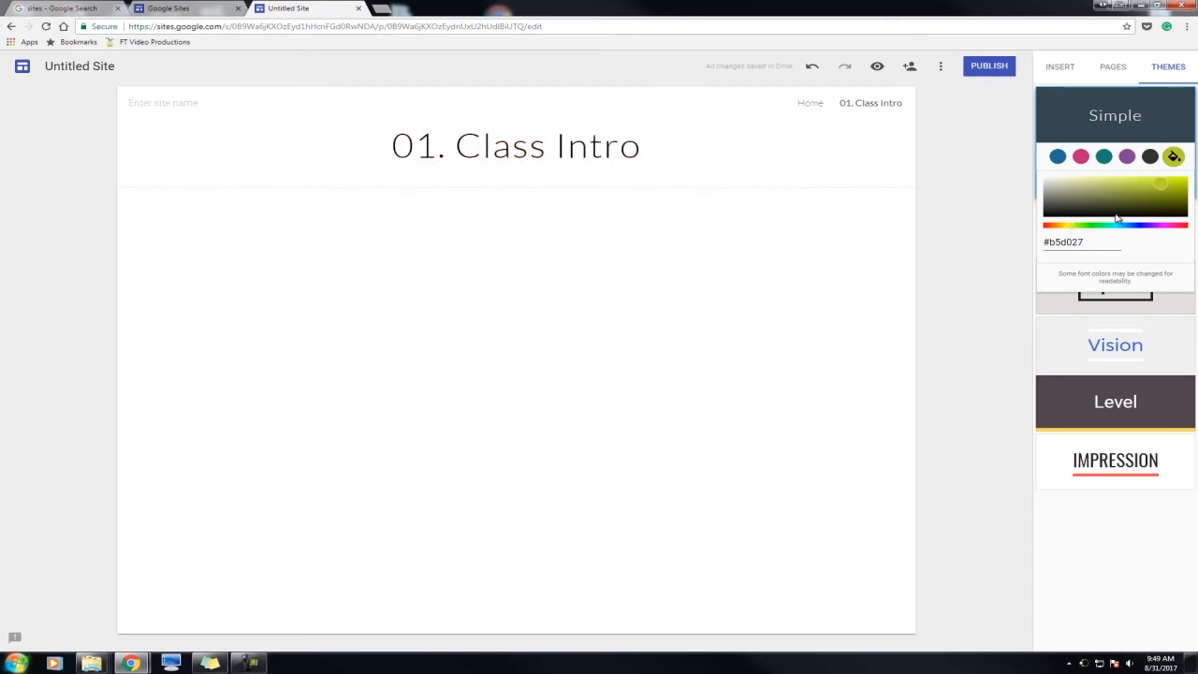
{"action": "left_click_drag", "start_coordinate": [1158, 186], "coordinate": [1130, 187]}
{"action": "left_click_drag", "start_coordinate": [1076, 228], "coordinate": [1189, 228]}
{"action": "left_click_drag", "start_coordinate": [1135, 185], "coordinate": [1185, 181]}
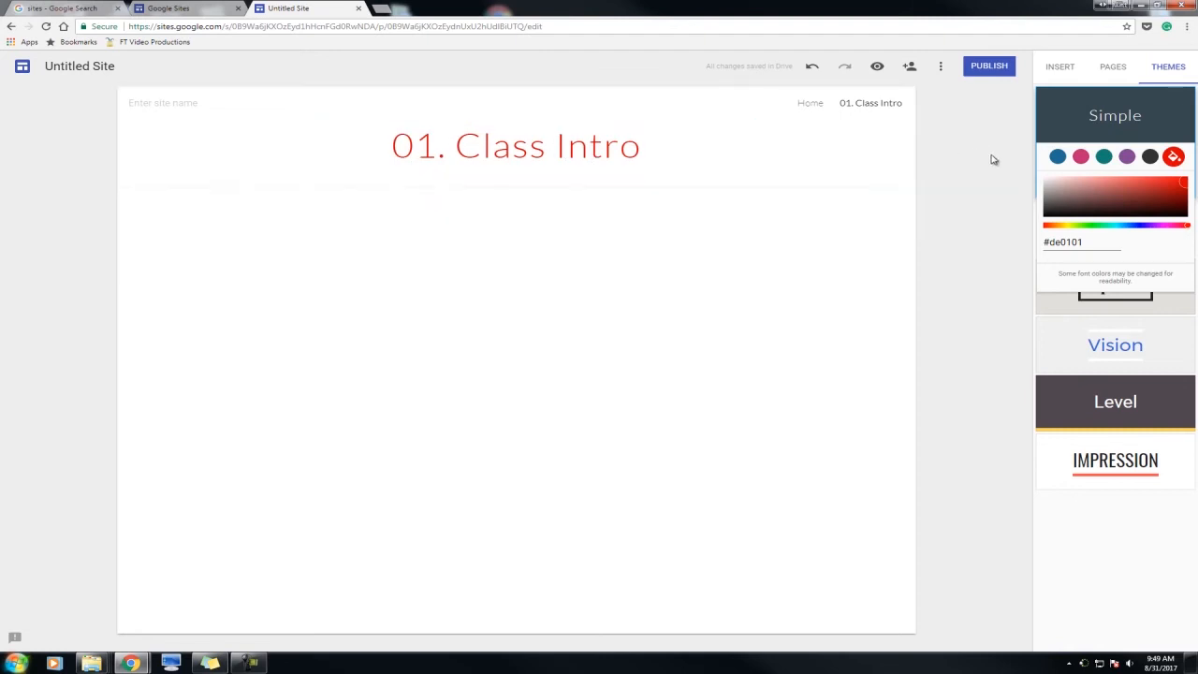
{"action": "left_click", "coordinate": [1038, 158]}
Try the Classic font style and set the Simple theme's font style to Heavy.
{"action": "left_click", "coordinate": [1072, 185]}
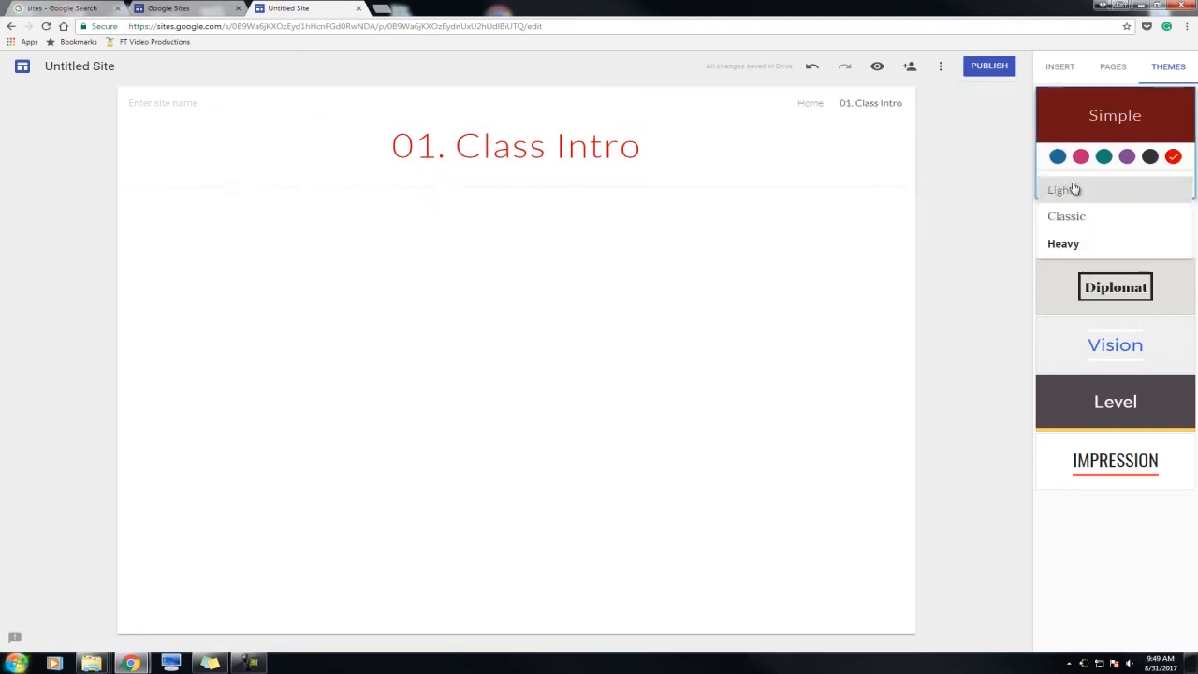
{"action": "left_click", "coordinate": [1075, 218]}
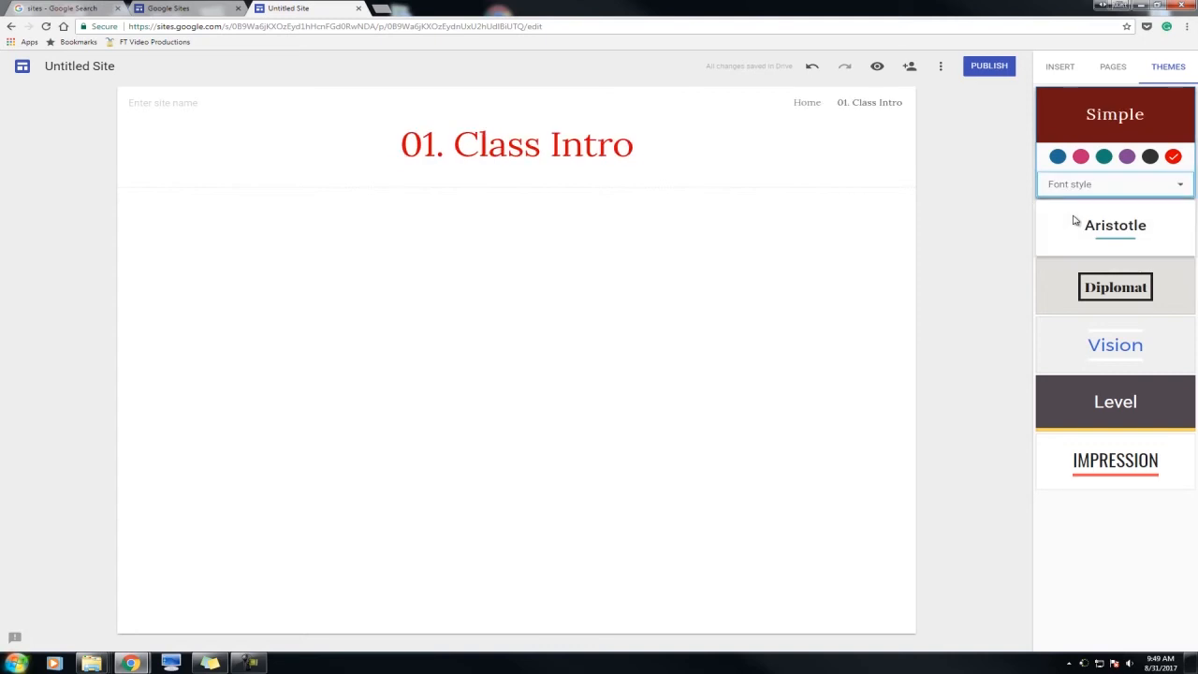
{"action": "left_click", "coordinate": [1087, 185]}
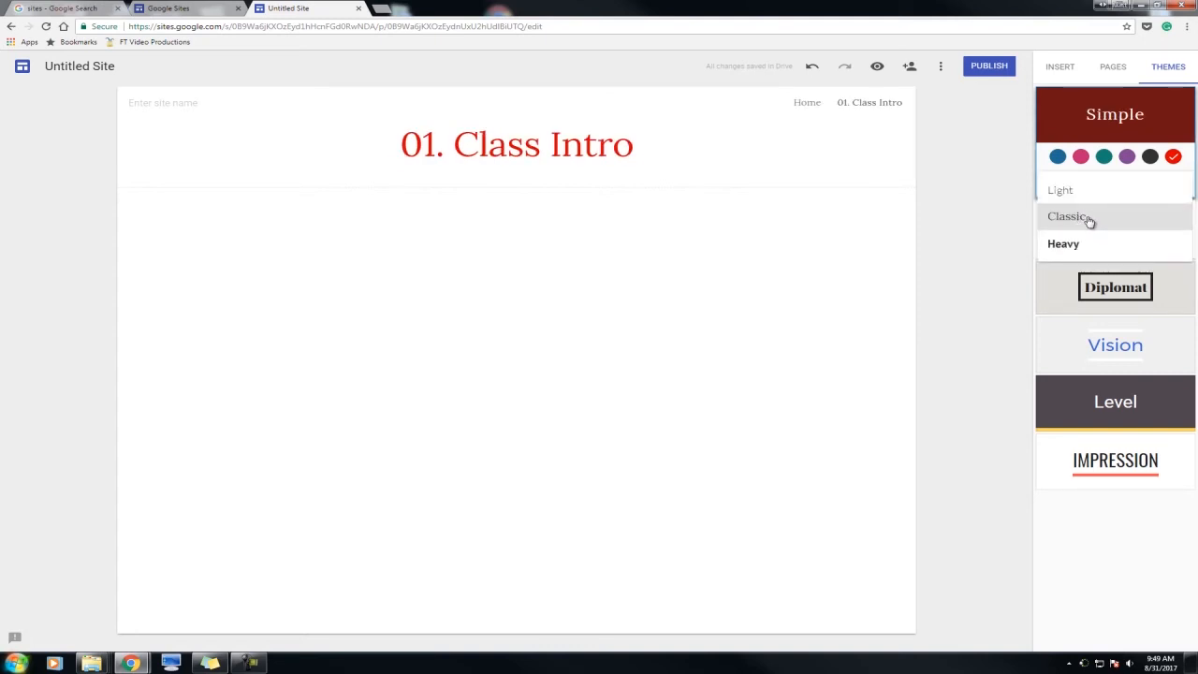
{"action": "left_click", "coordinate": [1069, 249]}
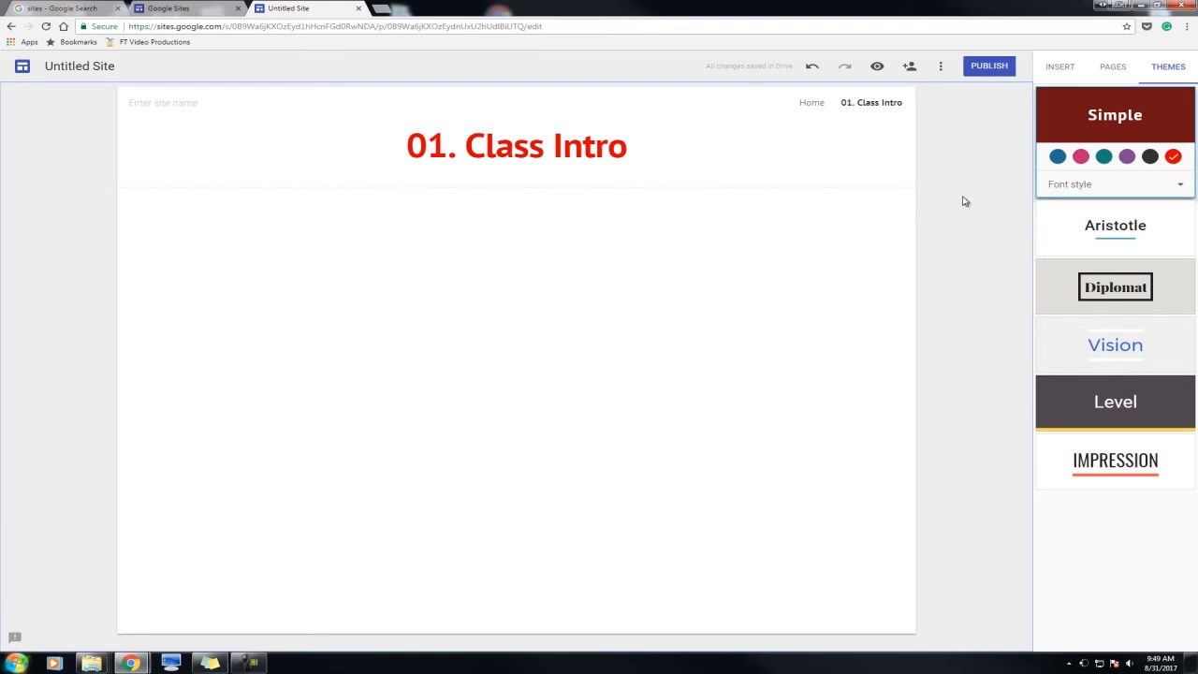
Insert a text box under the page title and enter "What is the purpose of this class?" as its first line.
{"action": "left_click", "coordinate": [1061, 69]}
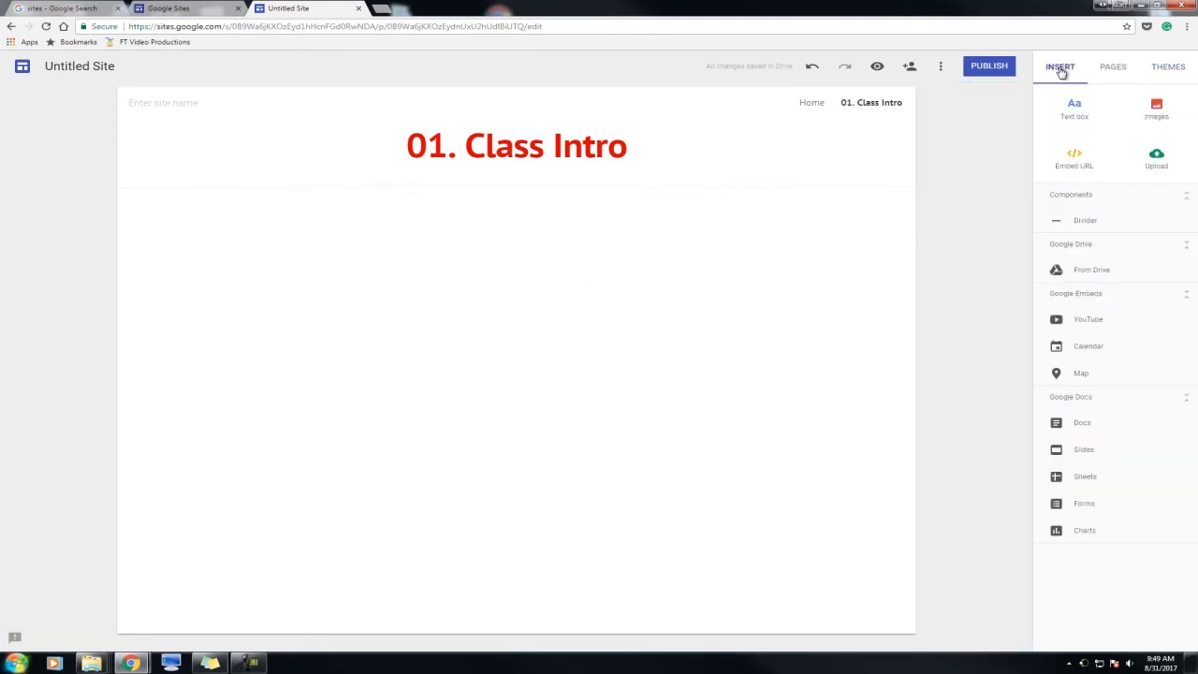
{"action": "left_click", "coordinate": [1079, 114]}
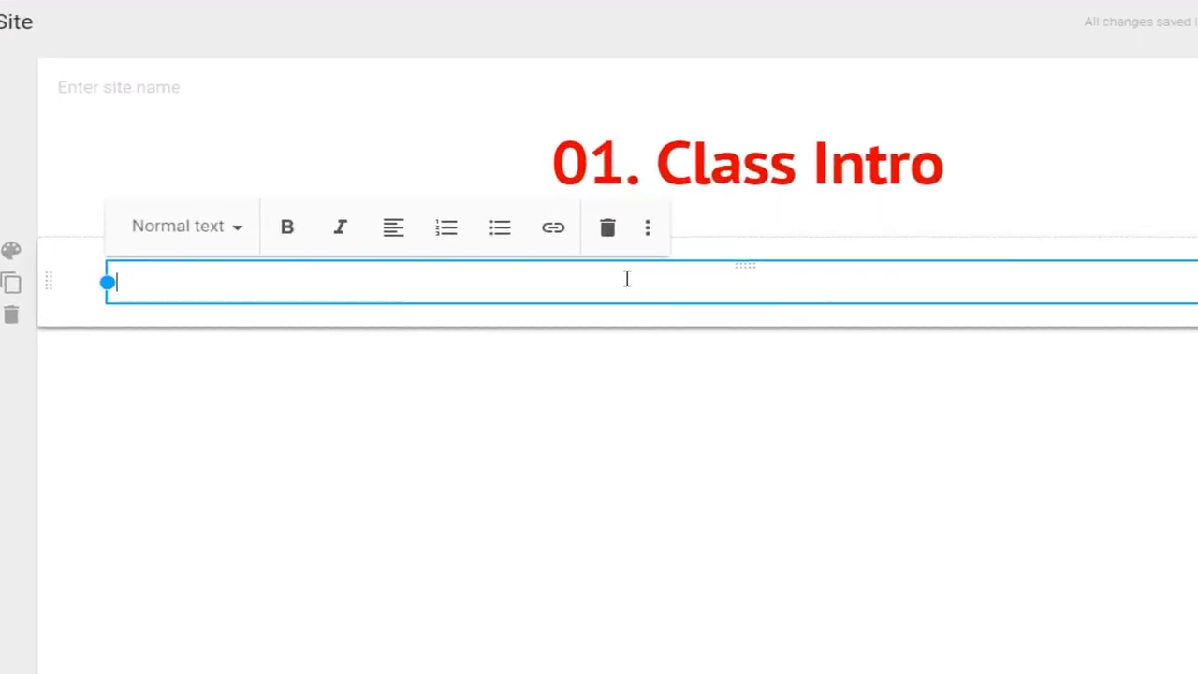
{"action": "type", "text": "What is the p"}
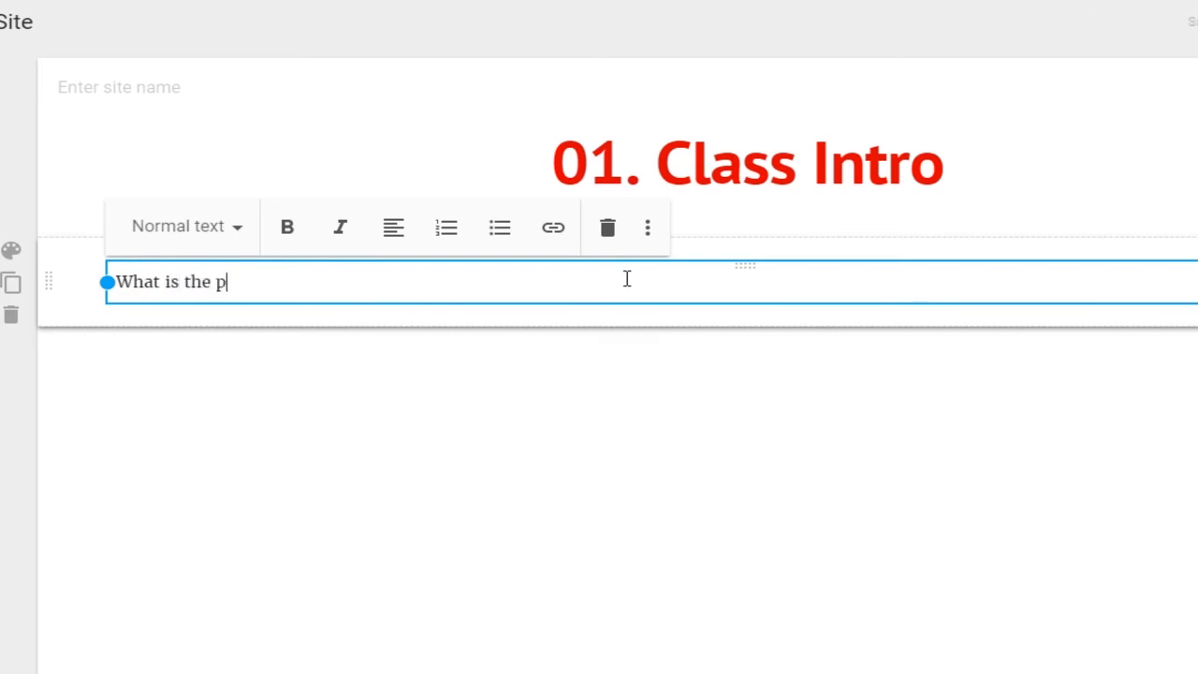
{"action": "type", "text": "urpose of this"}
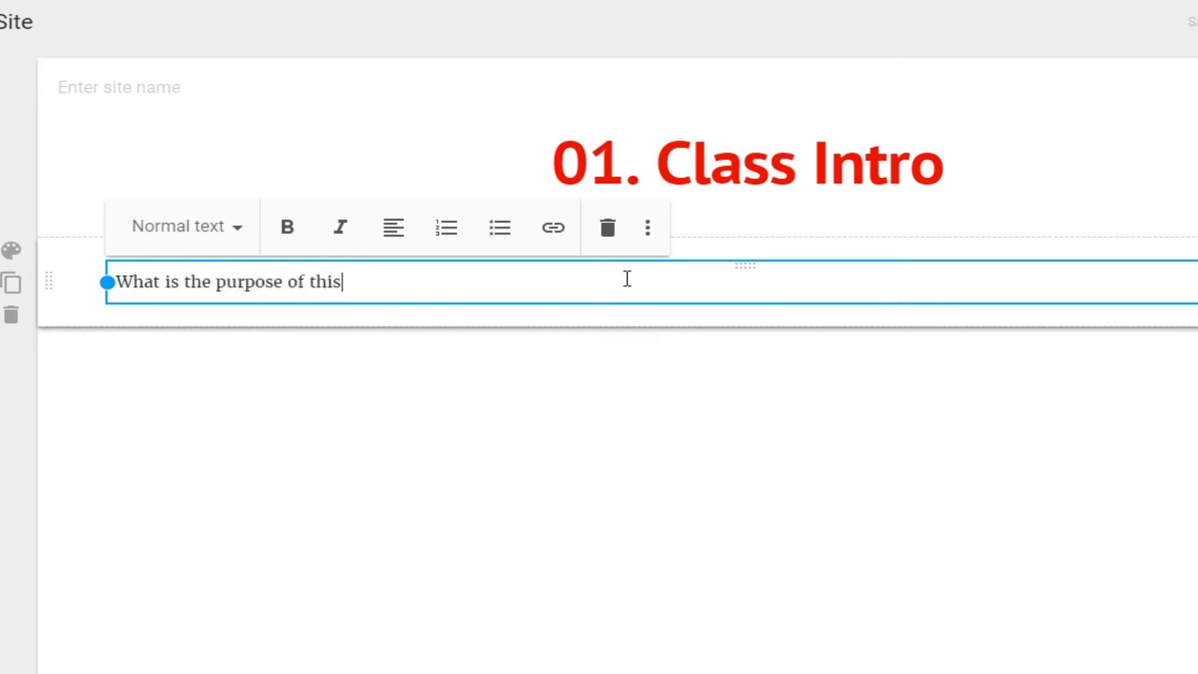
{"action": "type", "text": " class?"}
{"action": "key", "text": "Return"}
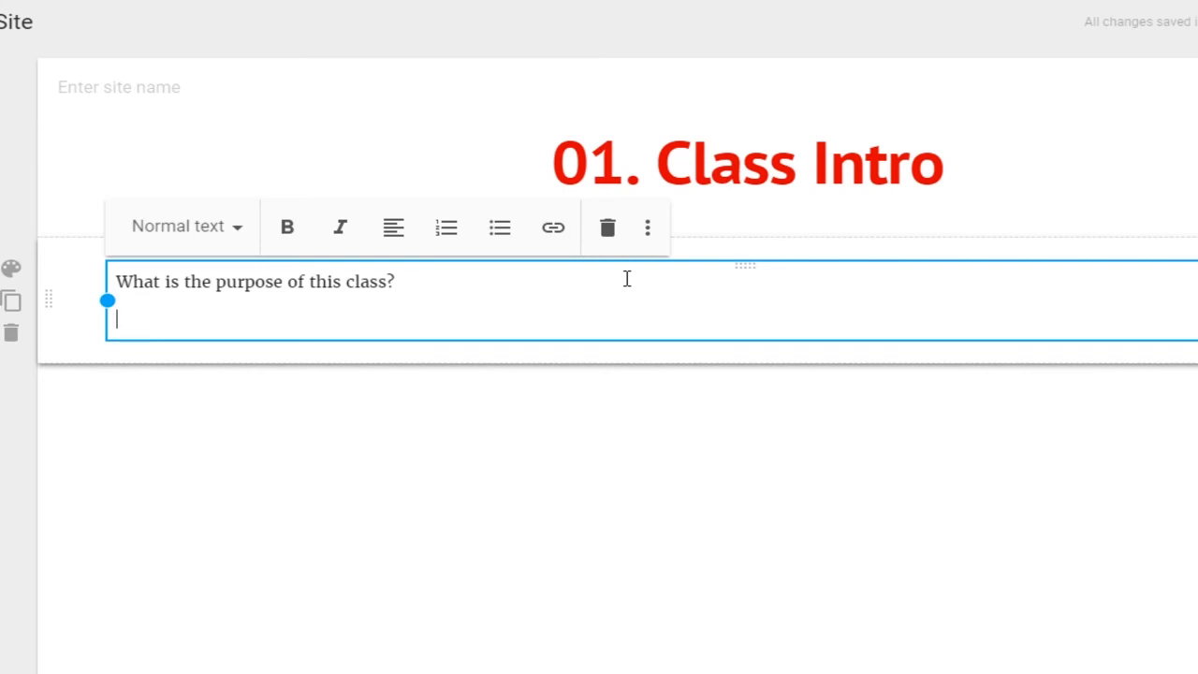
Add the second line "What do you expect to get out of this class?" to the text box, followed by a line break.
{"action": "type", "text": "What do you ex"}
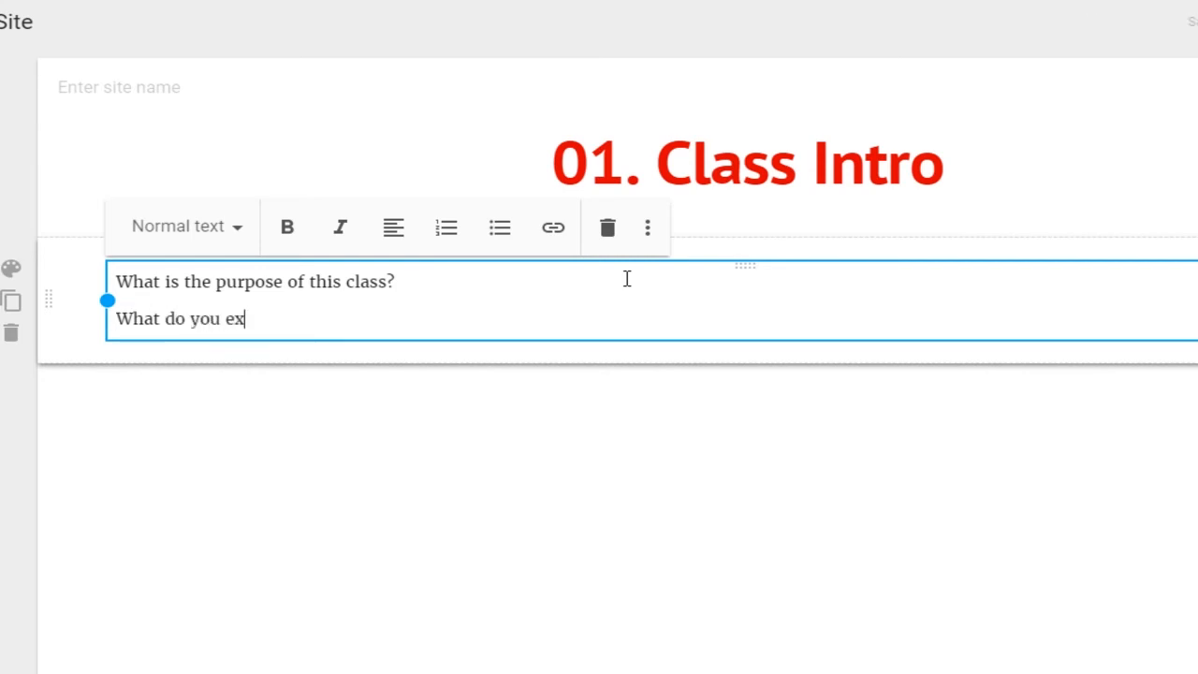
{"action": "type", "text": "pect to get "}
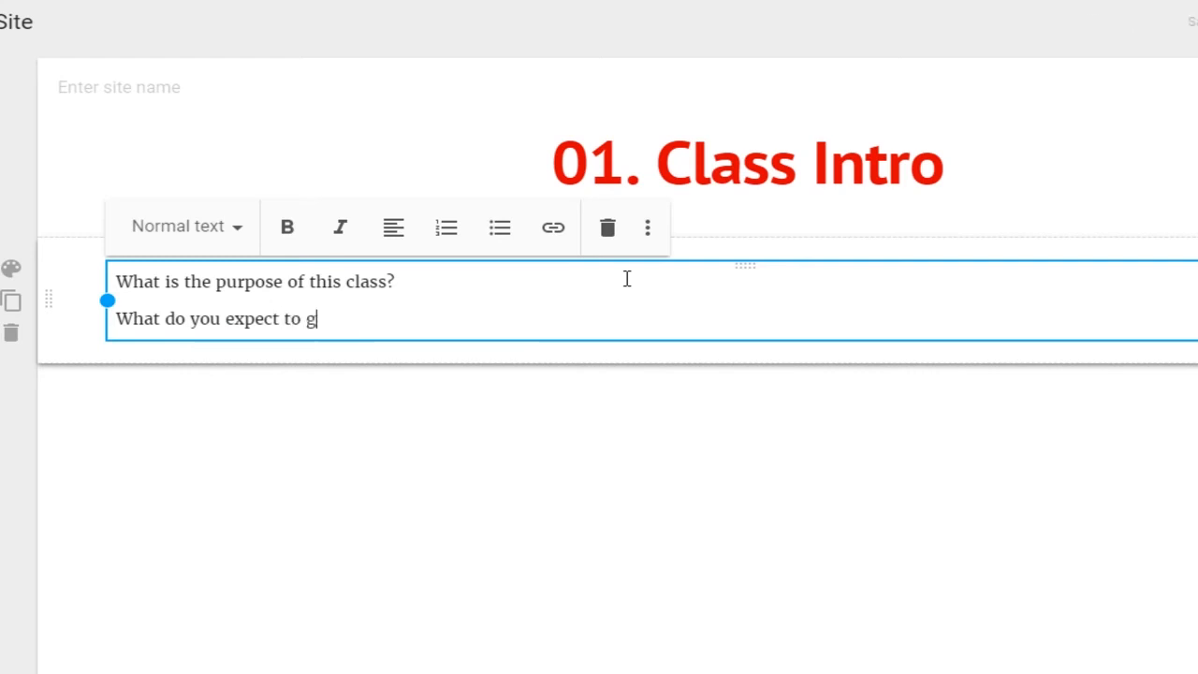
{"action": "type", "text": "out of this class"}
{"action": "type", "text": "?"}
{"action": "key", "text": "Return"}
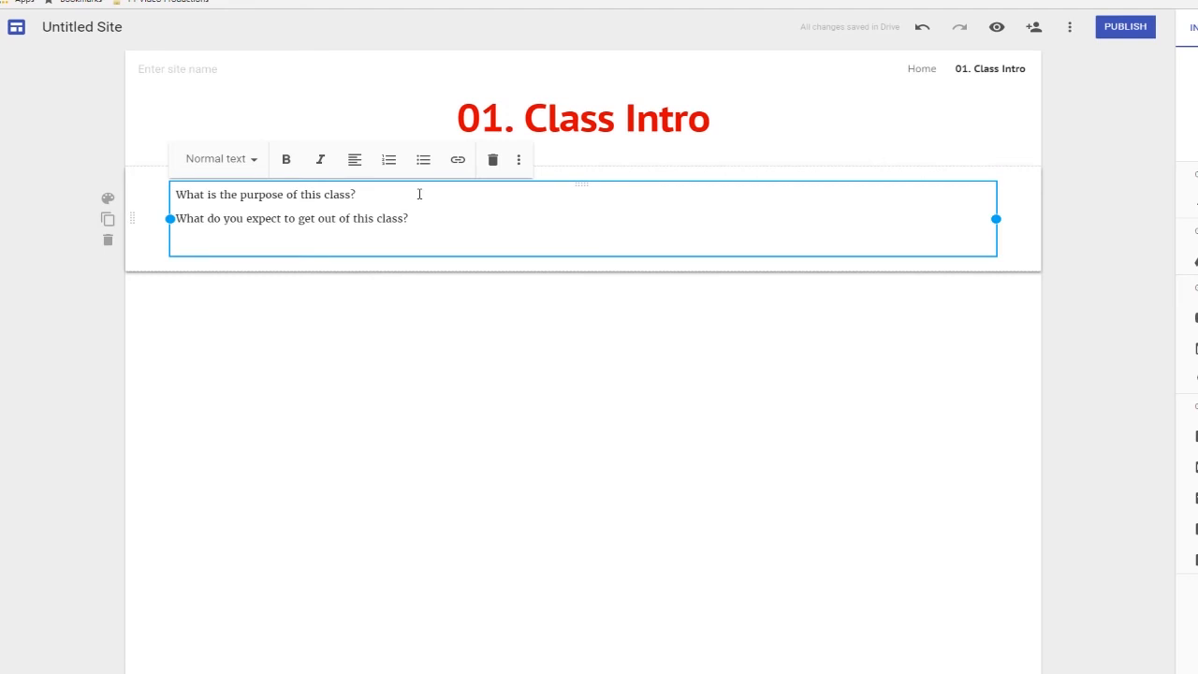
Try the Emphasis 1 style on the class questions section and set it to Emphasis 2.
{"action": "left_click", "coordinate": [108, 199]}
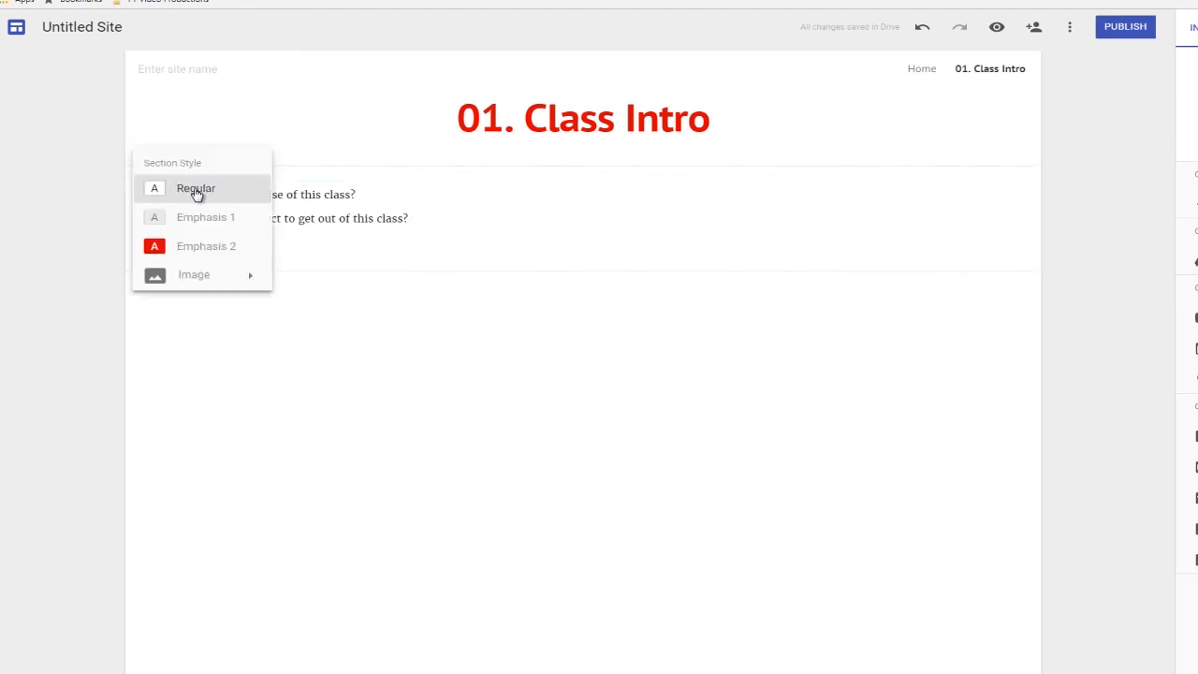
{"action": "left_click", "coordinate": [201, 225]}
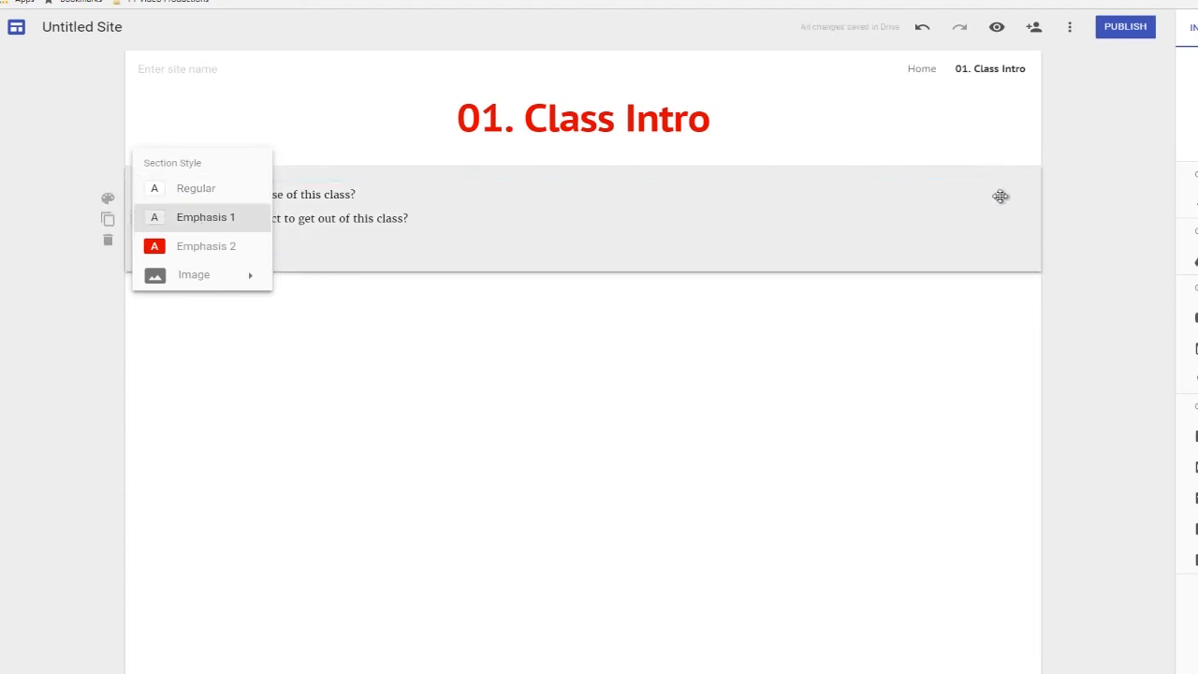
{"action": "left_click", "coordinate": [224, 250]}
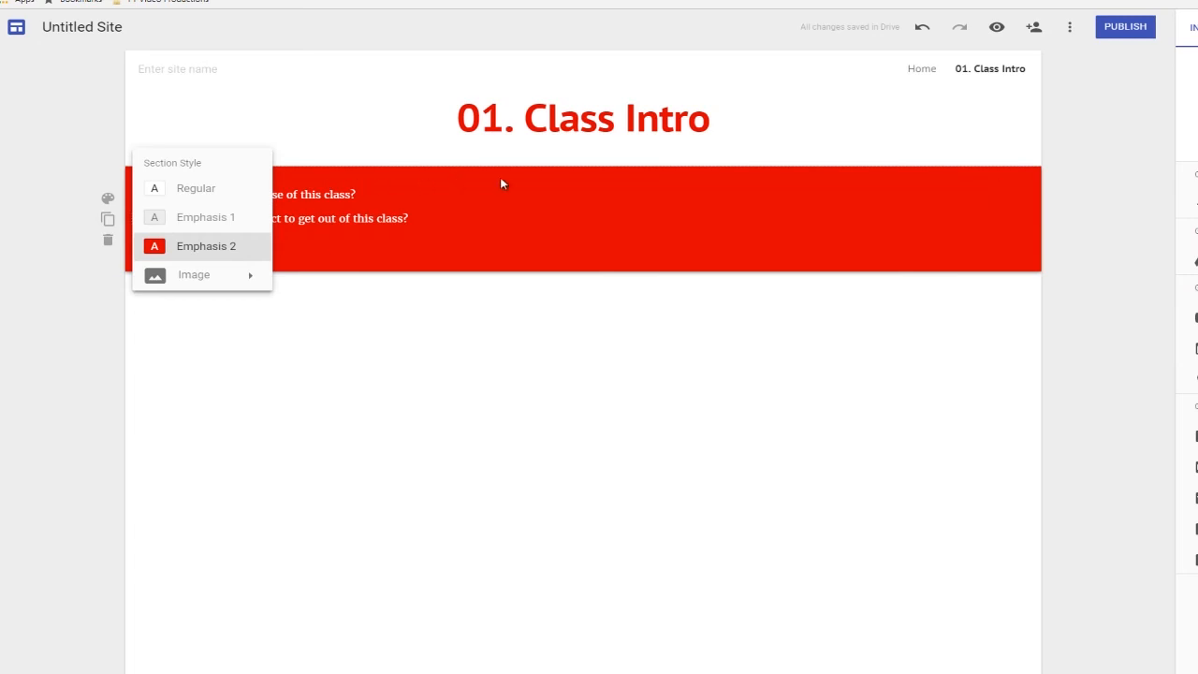
Try the theme's purple, pink and black colours with the emphasised section and return to the custom red.
{"action": "left_click", "coordinate": [1181, 36]}
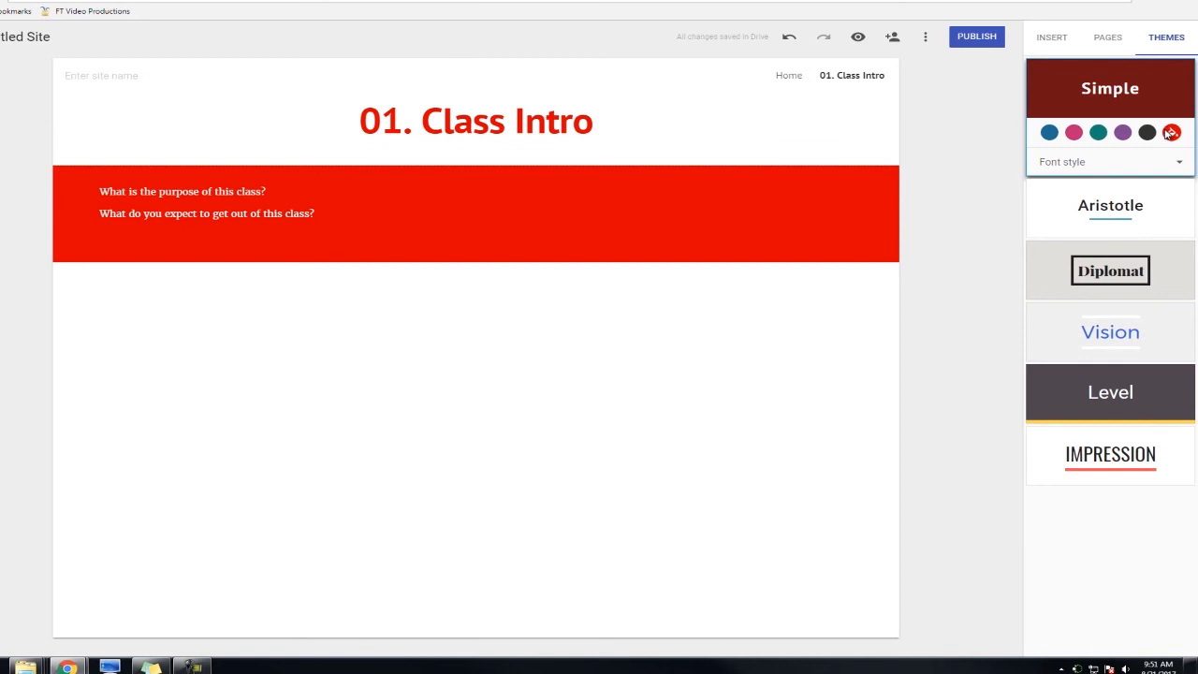
{"action": "left_click", "coordinate": [1123, 133]}
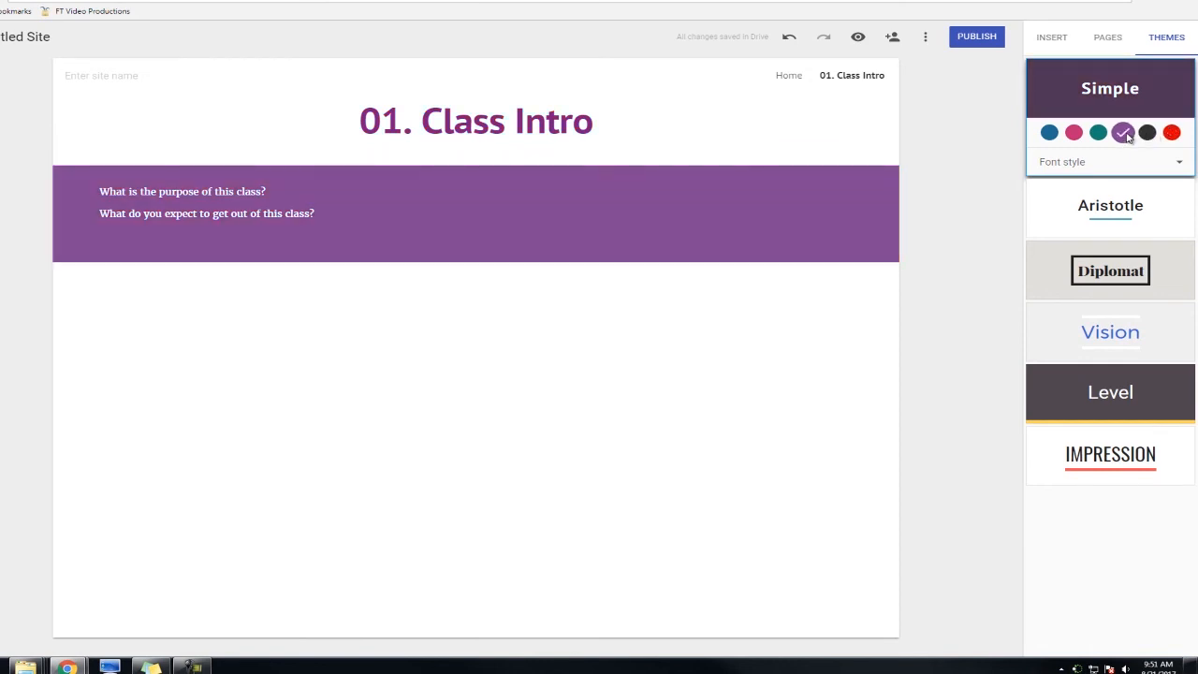
{"action": "left_click", "coordinate": [1074, 133]}
{"action": "left_click", "coordinate": [1130, 137]}
{"action": "left_click", "coordinate": [1148, 133]}
{"action": "left_click", "coordinate": [1171, 133]}
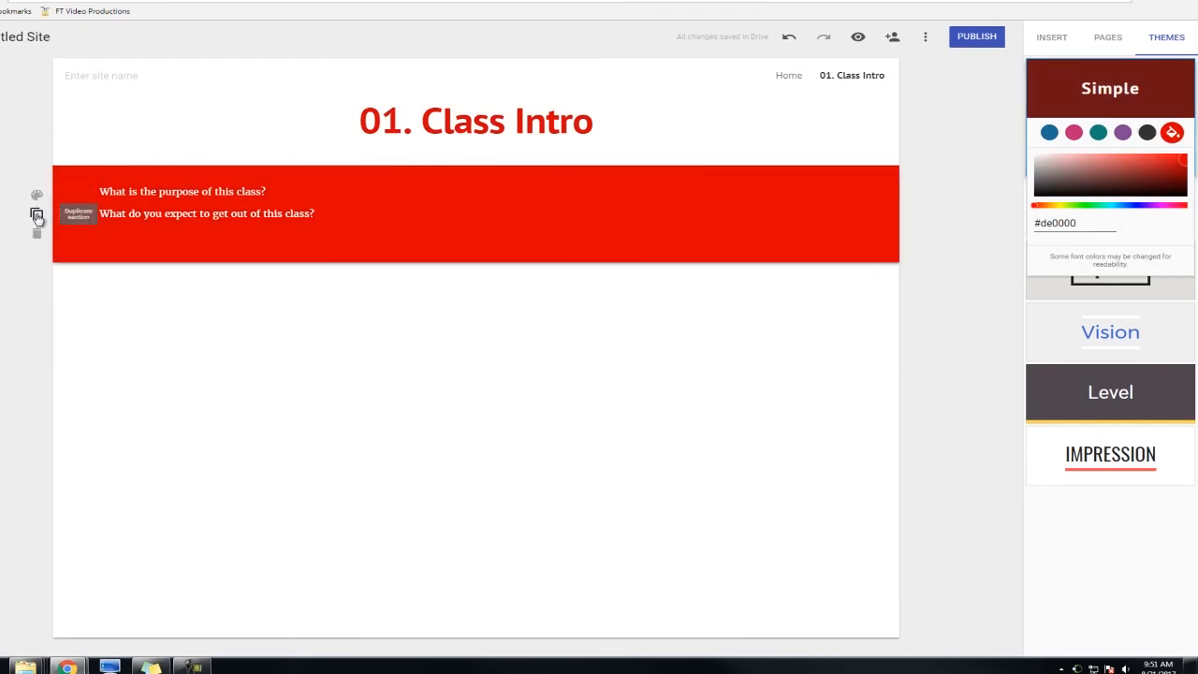
Duplicate the class questions section and delete the copy.
{"action": "left_click", "coordinate": [37, 216]}
{"action": "left_click", "coordinate": [36, 333]}
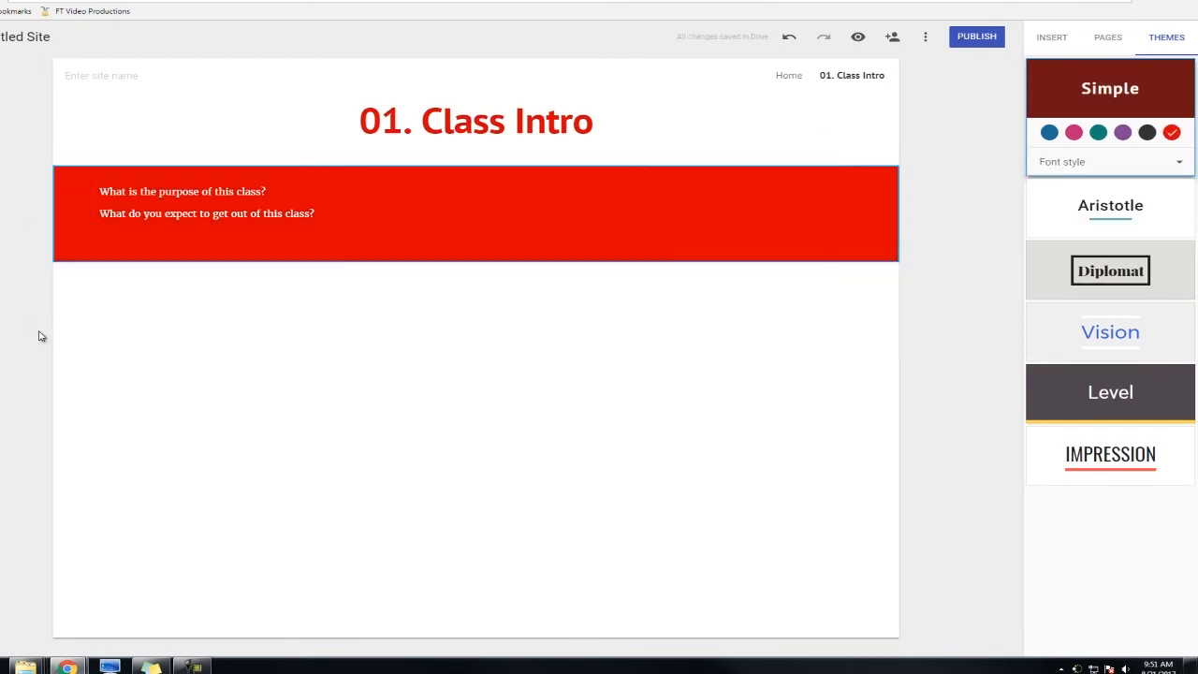
Open the background image options in the class questions section's style settings.
{"action": "left_click", "coordinate": [37, 198]}
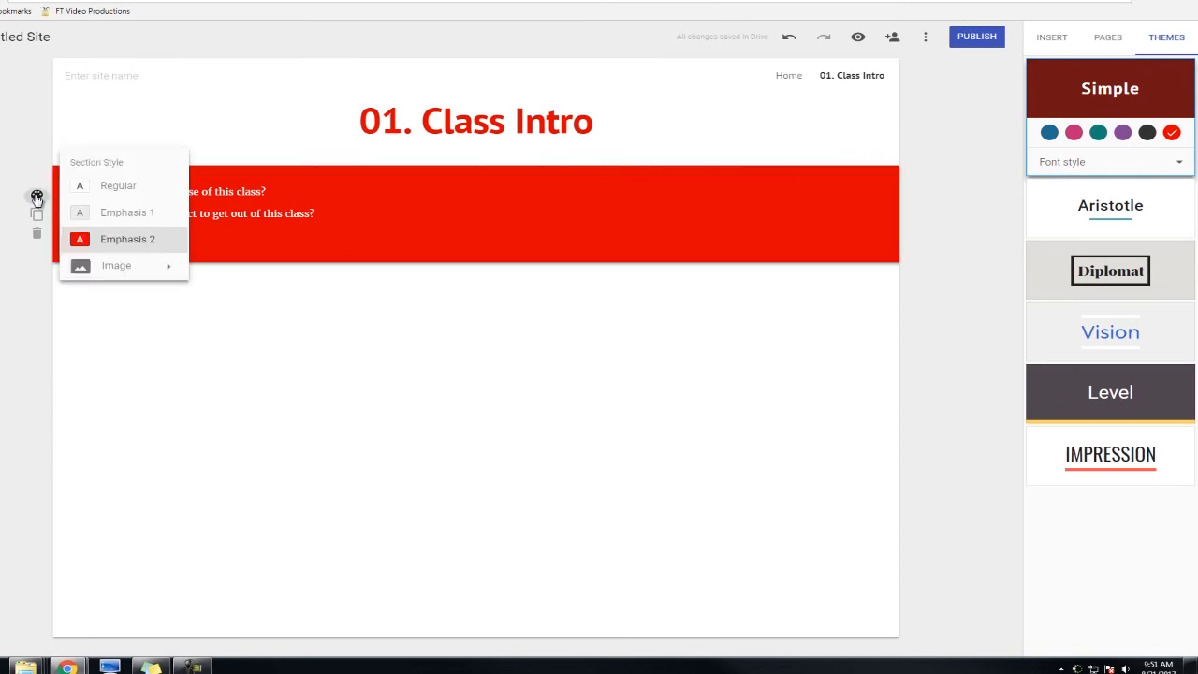
{"action": "mouse_move", "coordinate": [134, 268]}
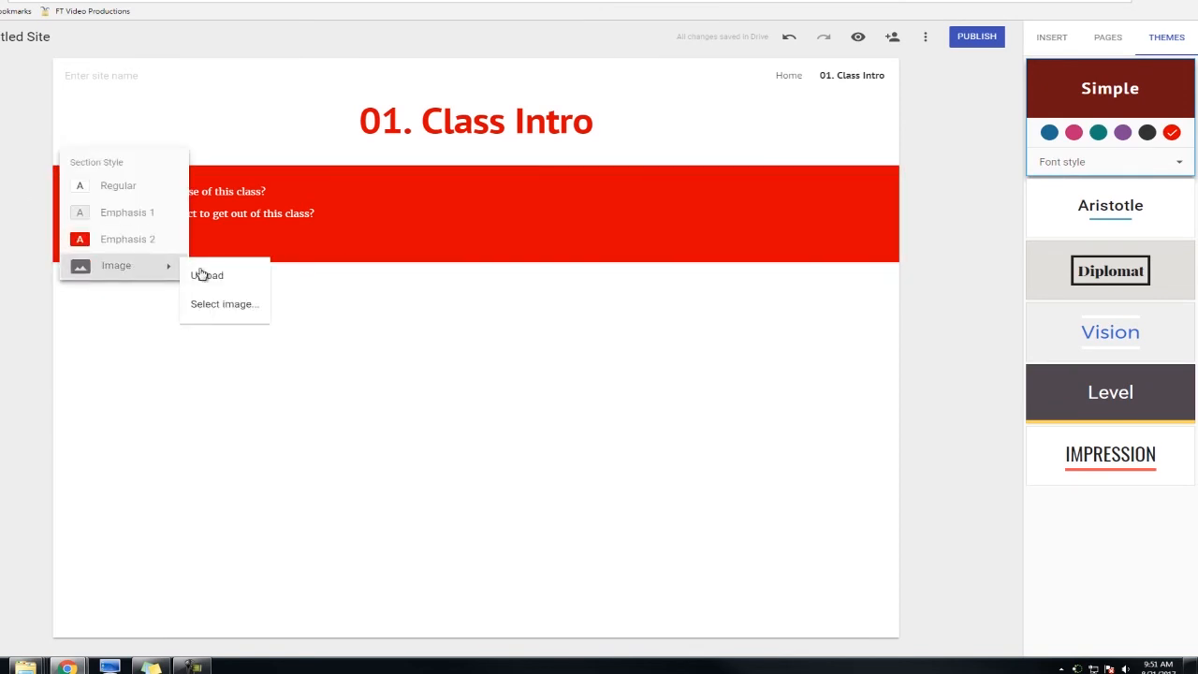
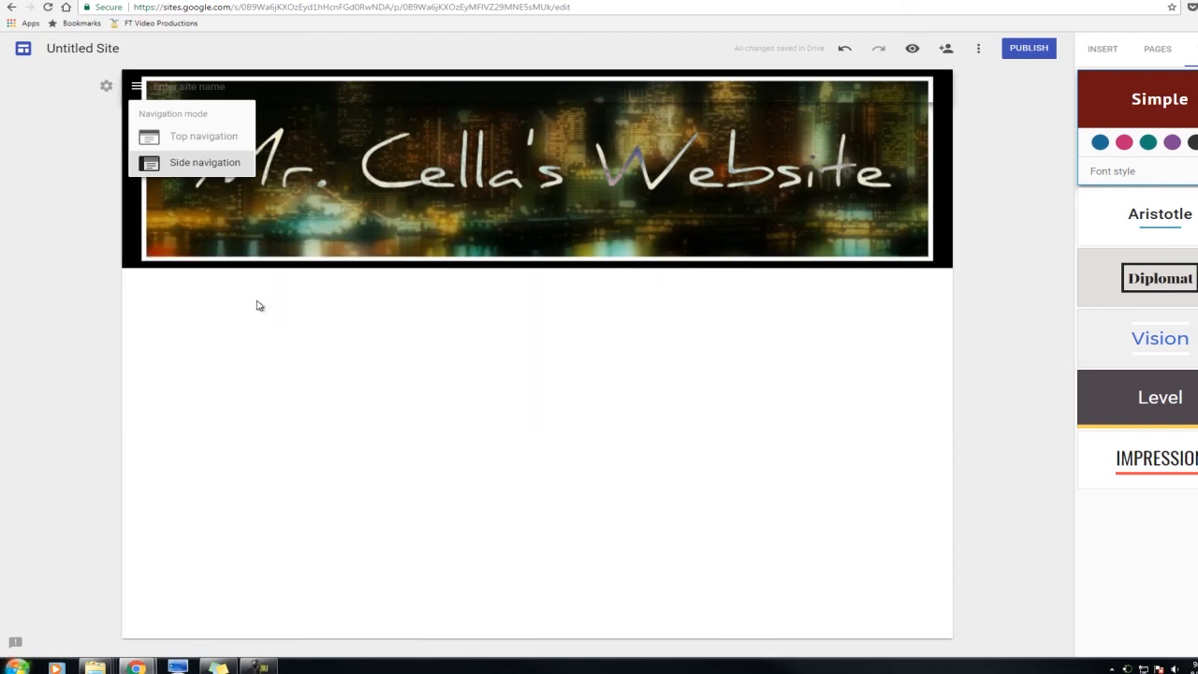
Keep Side navigation as the site's navigation mode and close the navigation settings.
{"action": "left_click", "coordinate": [94, 186]}
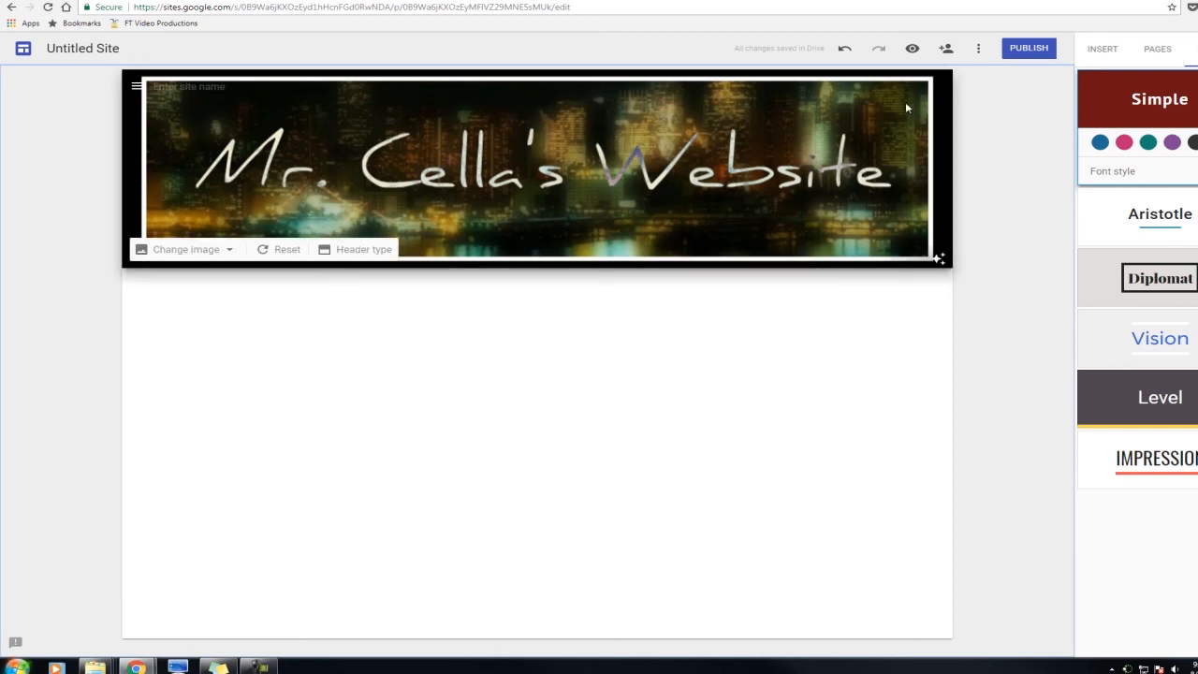
Preview the site's home page as visitors see it, then return to the editor.
{"action": "left_click", "coordinate": [912, 48]}
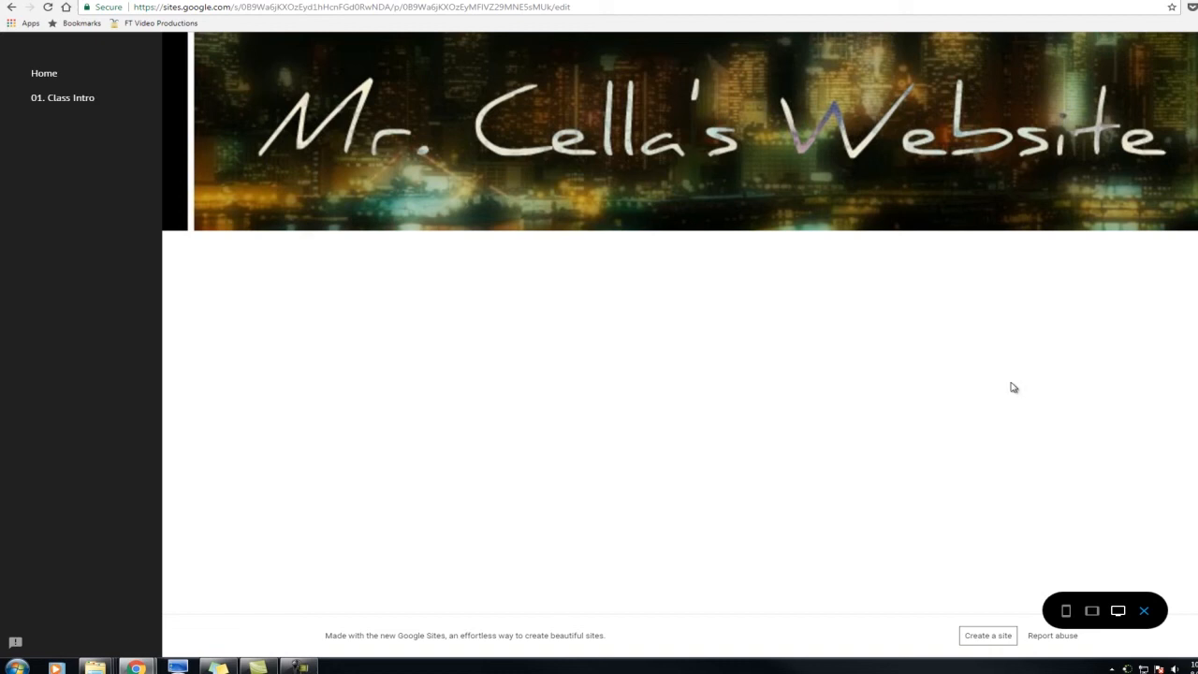
{"action": "left_click", "coordinate": [1144, 611]}
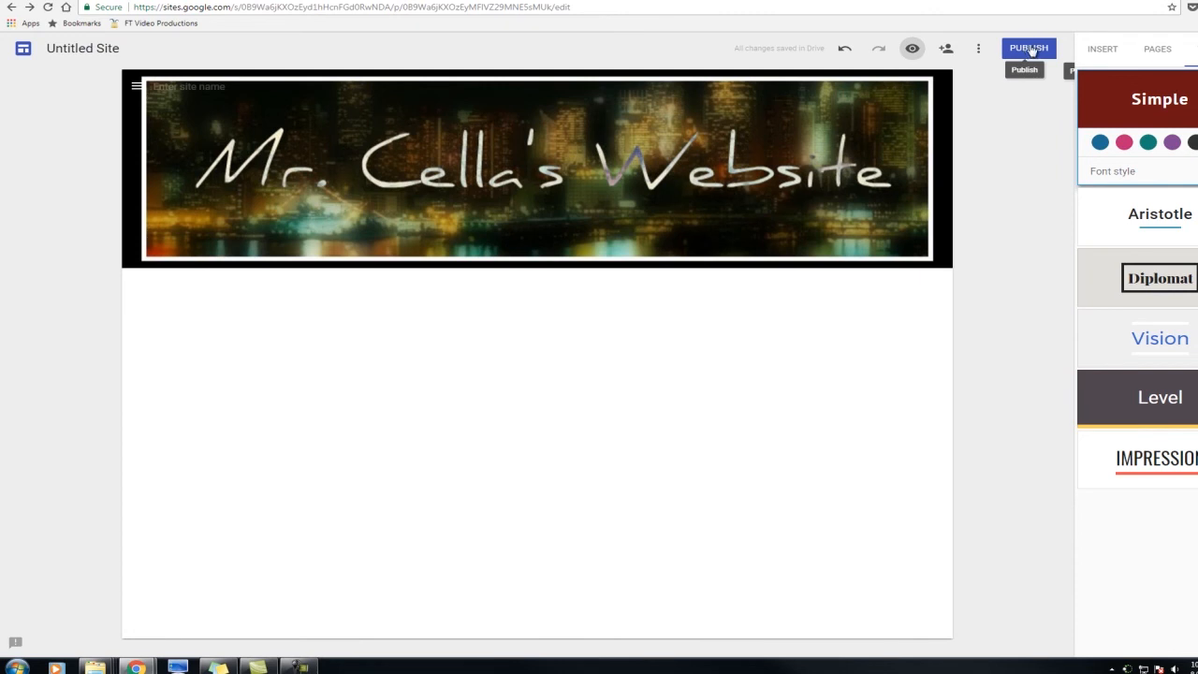
Publish the site under an address combining the teacher's name and "ftchs", requesting that public search engines not display it.
{"action": "left_click", "coordinate": [1025, 50]}
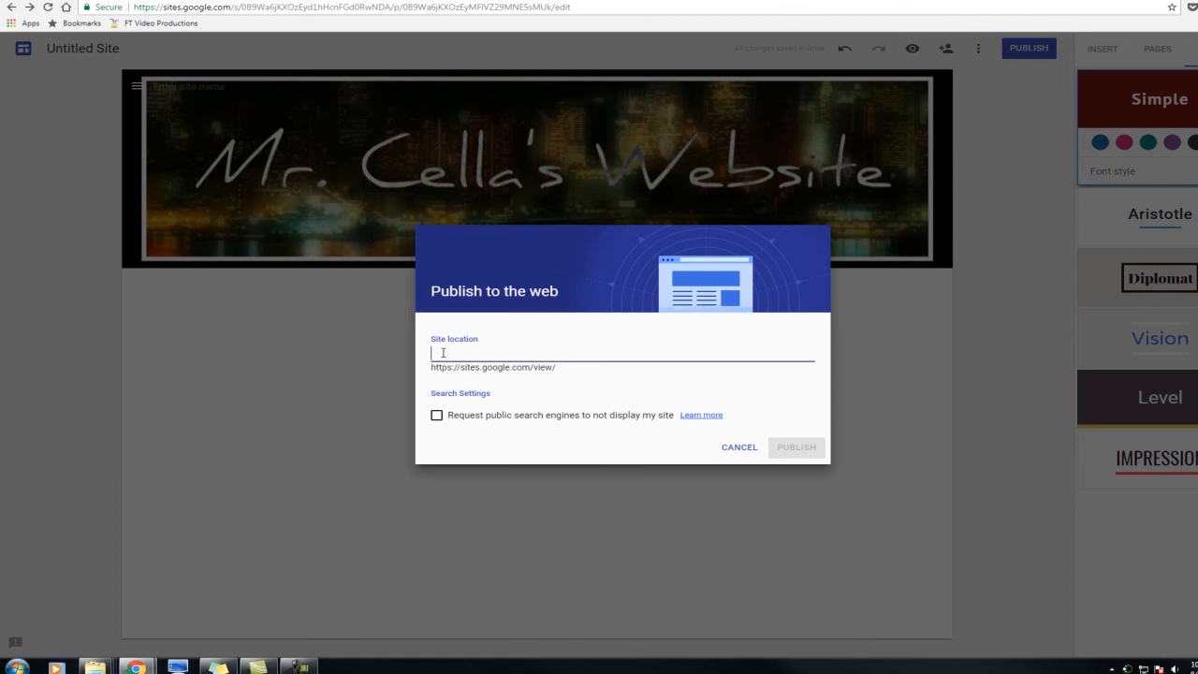
{"action": "type", "text": "mcella"}
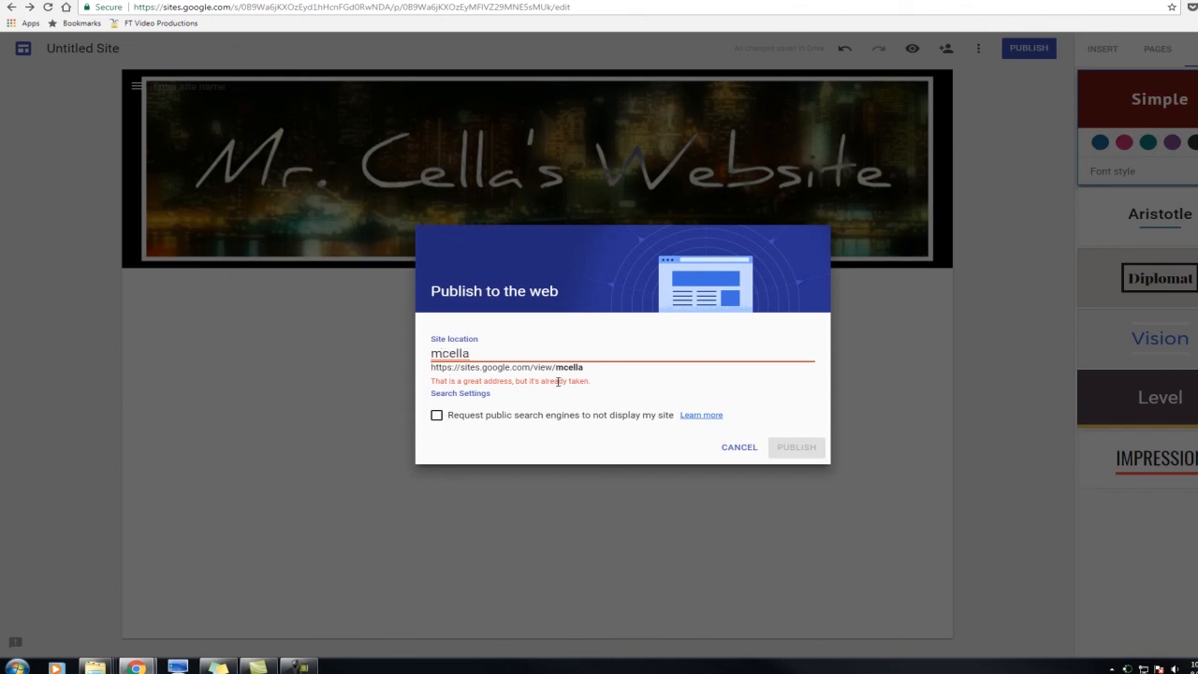
{"action": "type", "text": "ft"}
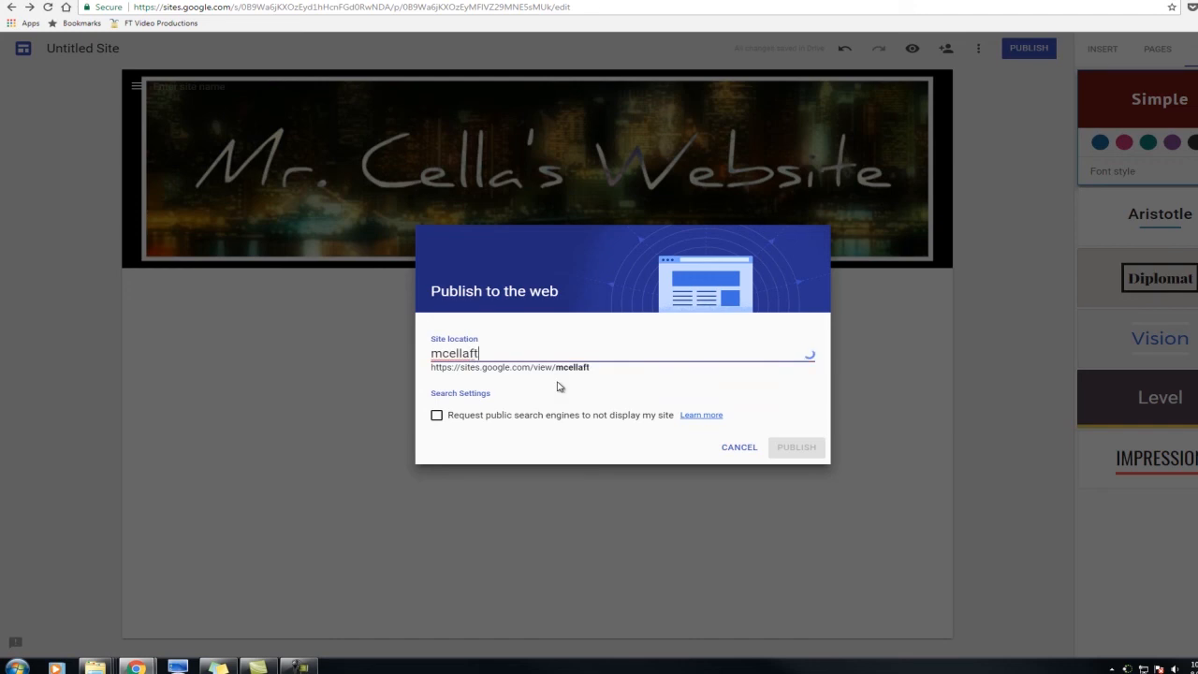
{"action": "type", "text": "chs"}
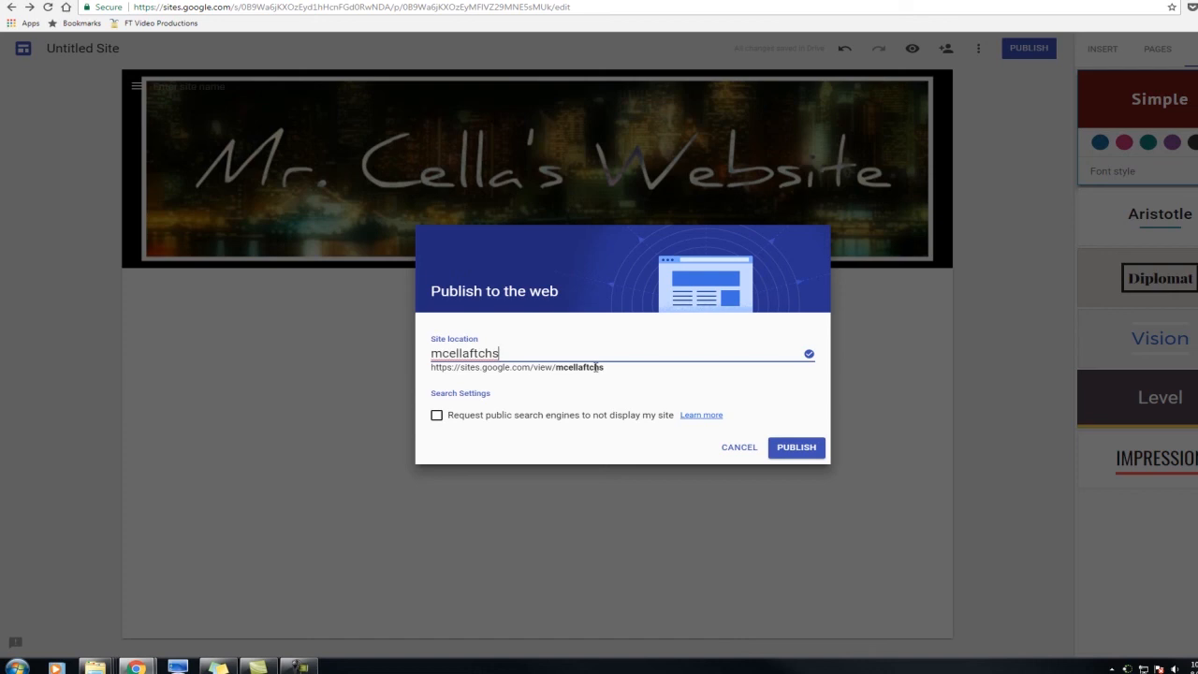
{"action": "left_click", "coordinate": [437, 417]}
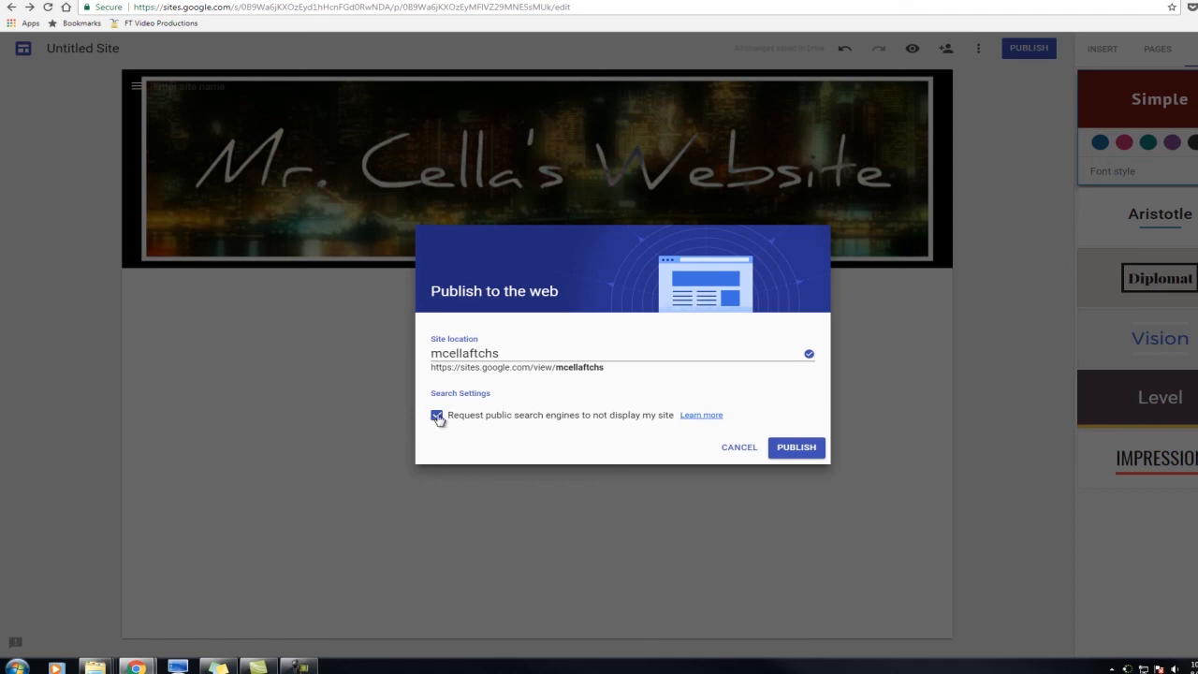
{"action": "left_click", "coordinate": [796, 450]}
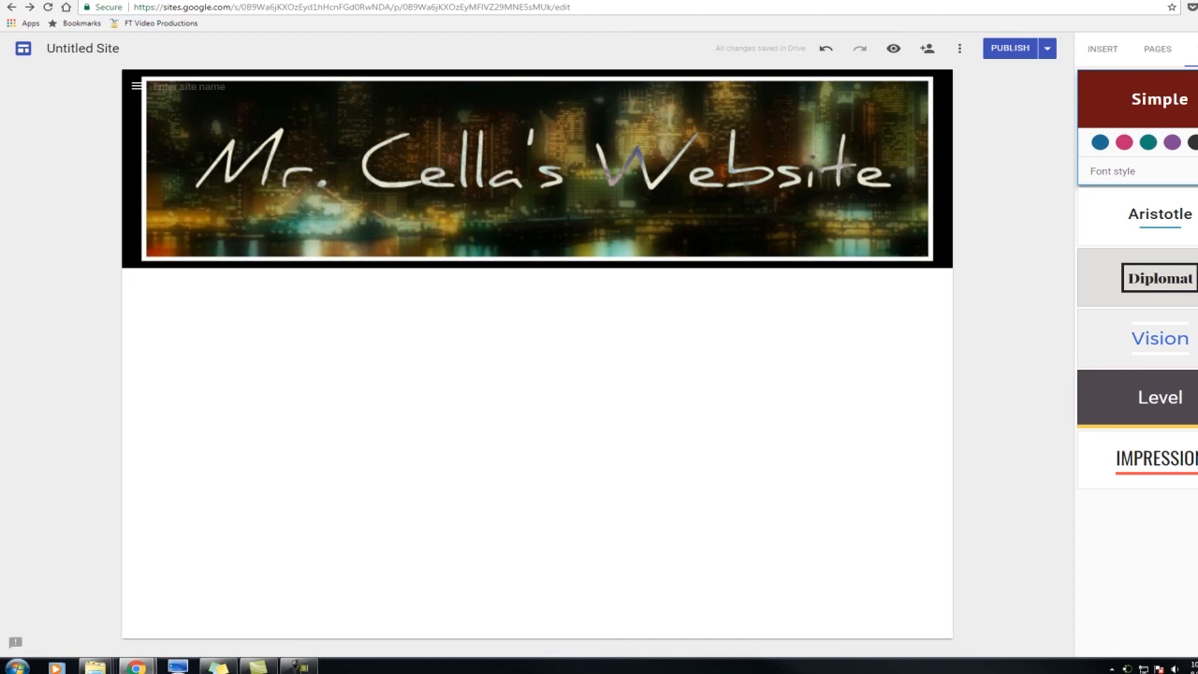
View the published site, check its 01. Class Intro and Home pages, and close it.
{"action": "left_click", "coordinate": [1046, 49]}
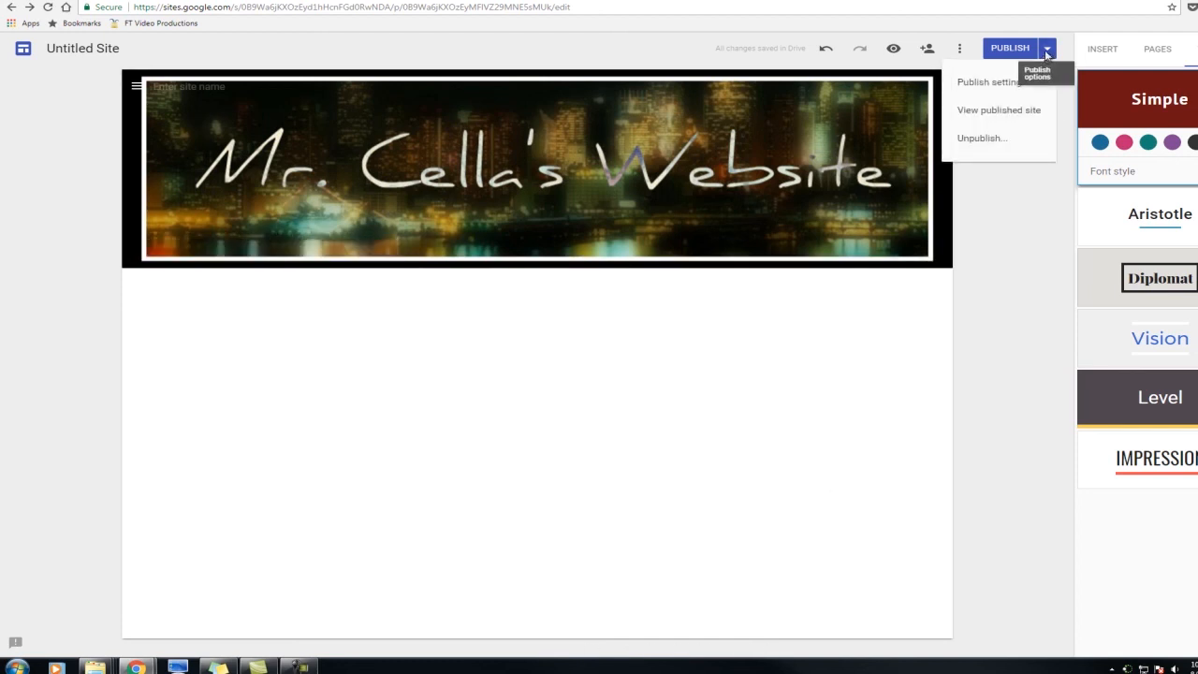
{"action": "left_click", "coordinate": [990, 111]}
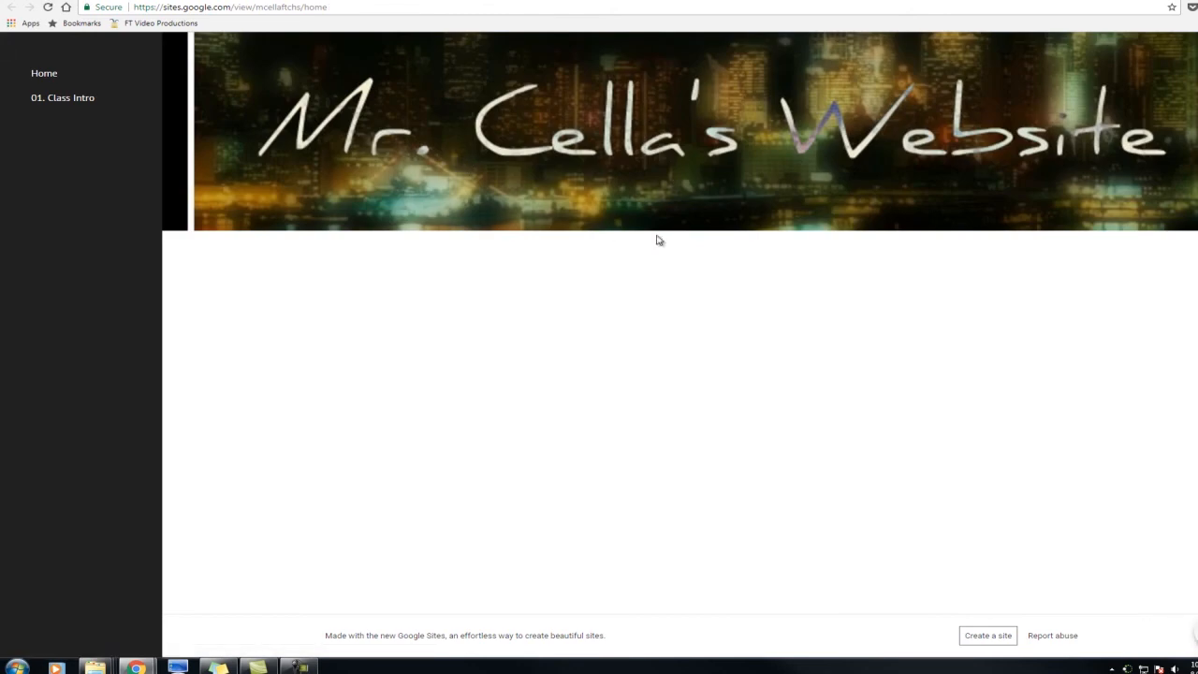
{"action": "left_click", "coordinate": [62, 101]}
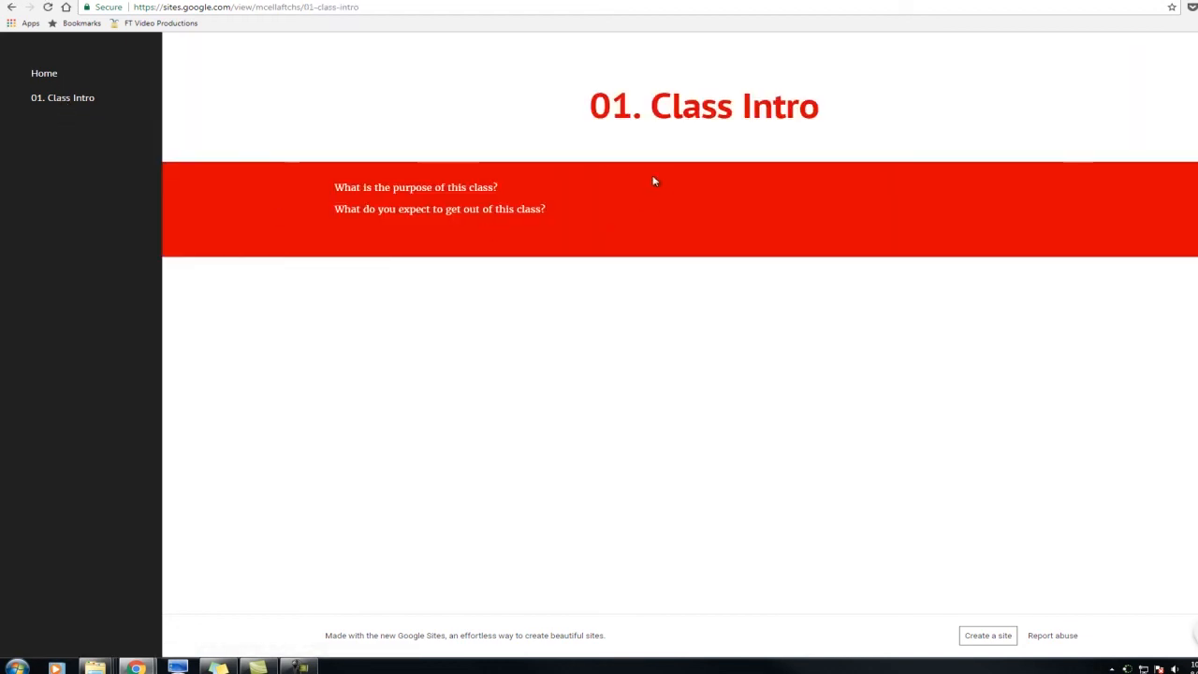
{"action": "left_click", "coordinate": [52, 78]}
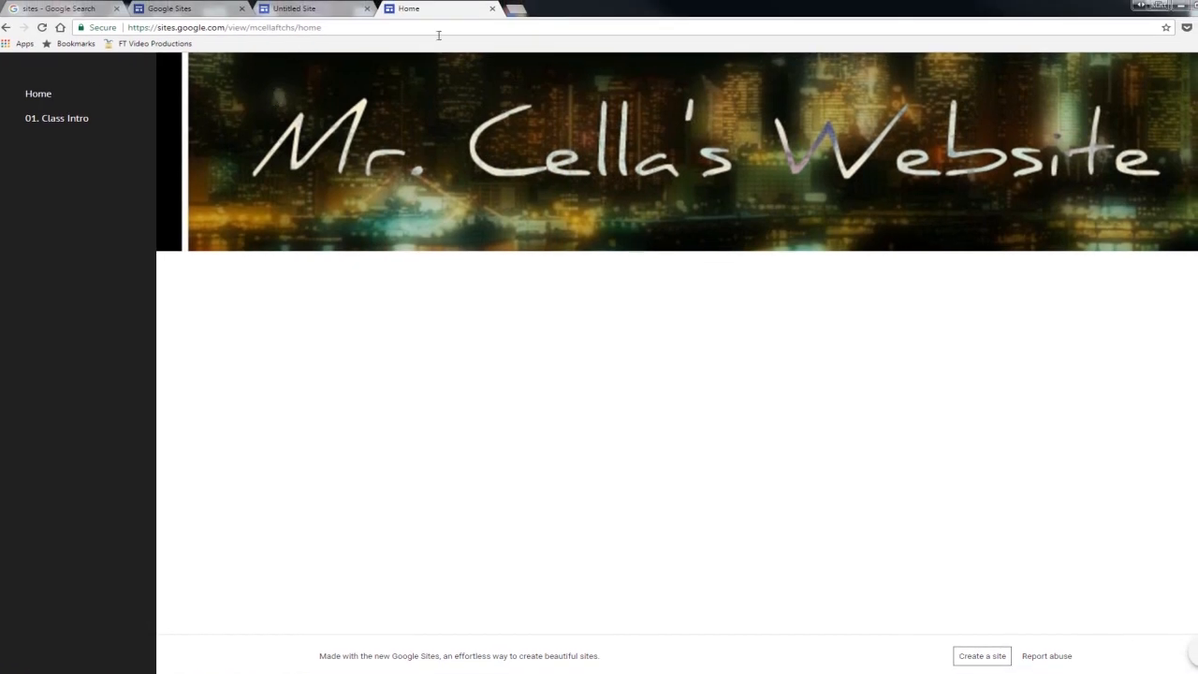
{"action": "left_click", "coordinate": [493, 9]}
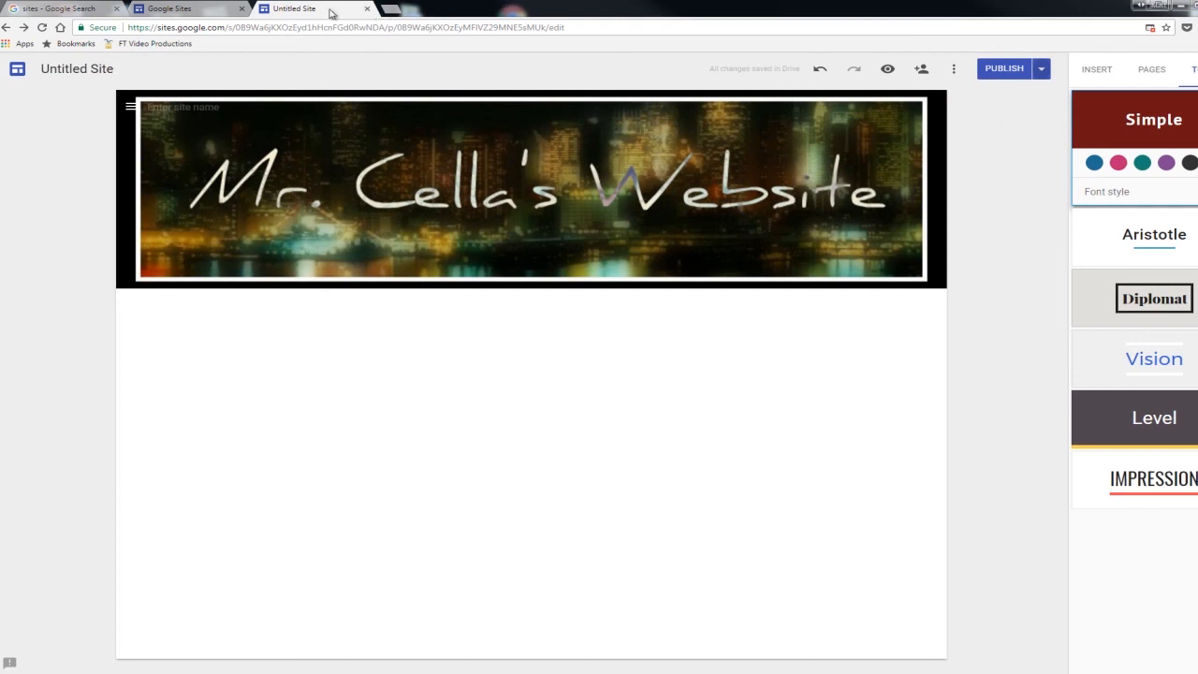
Open Untitled Site from the Google Sites recent sites list and return to that list.
{"action": "left_click", "coordinate": [192, 10]}
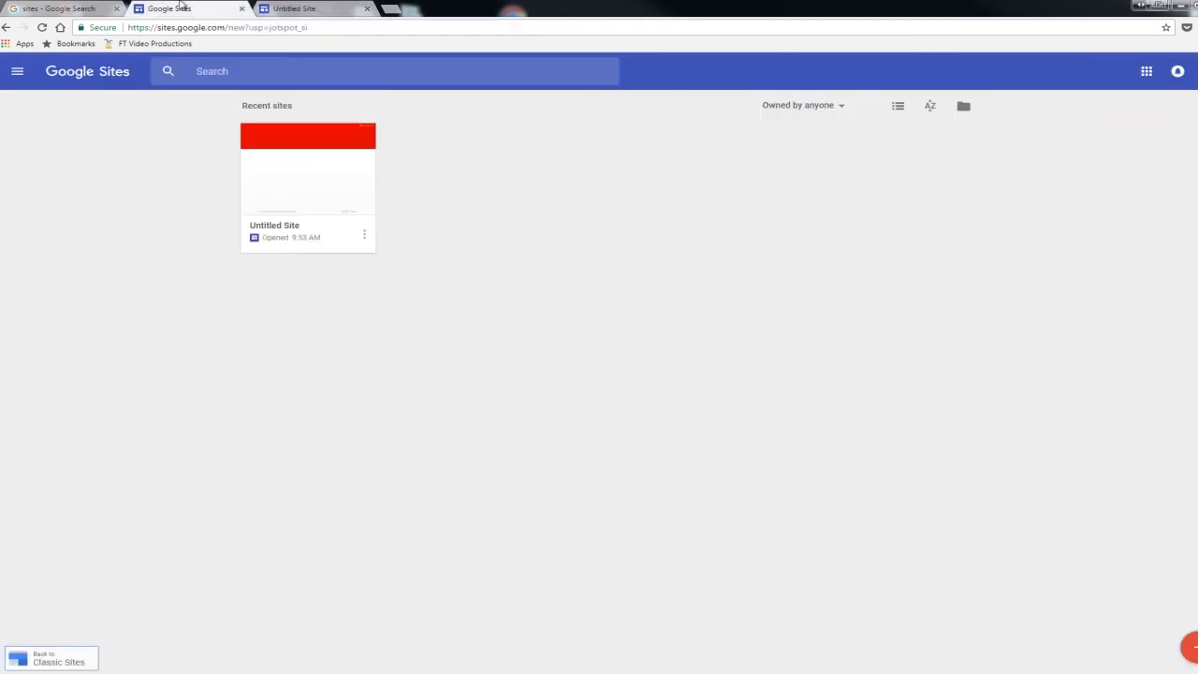
{"action": "left_click", "coordinate": [294, 194]}
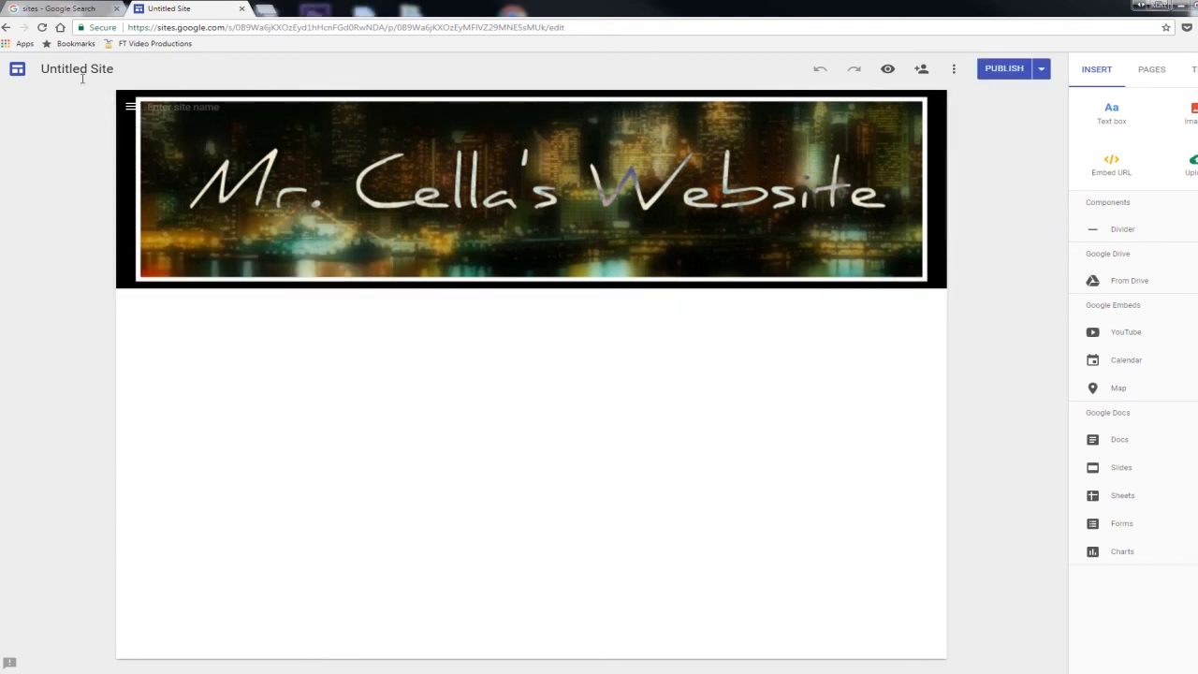
{"action": "left_click", "coordinate": [18, 71]}
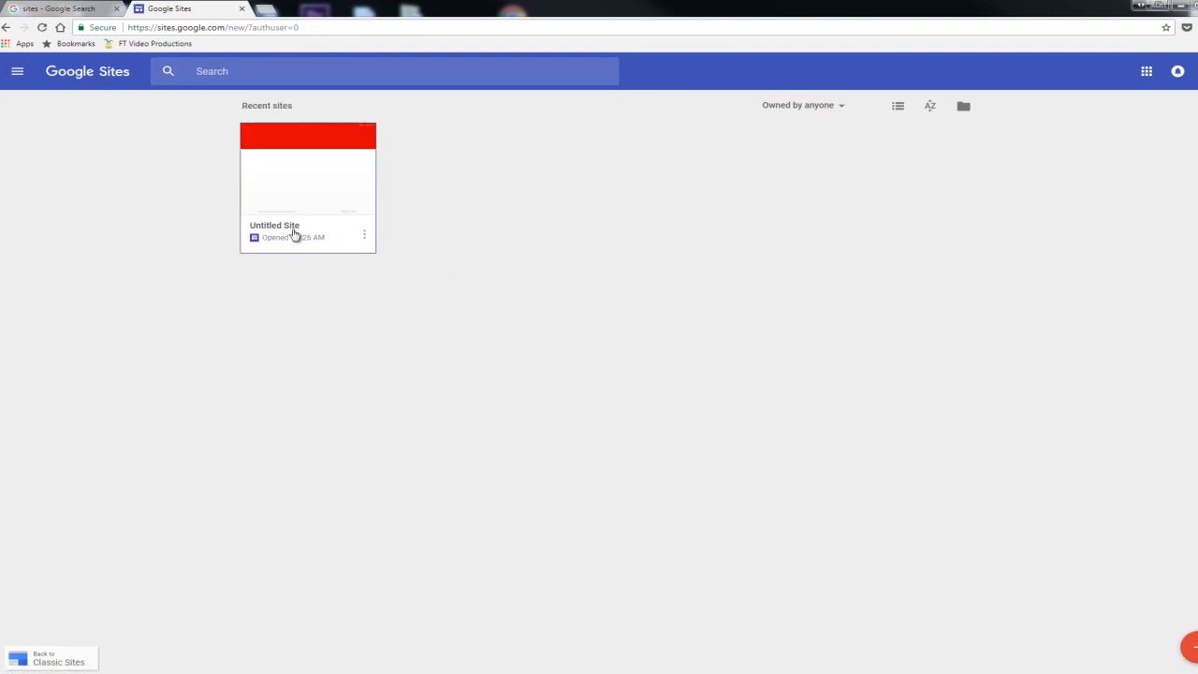
Rename Untitled Site to the teacher's full name followed by "Webpage".
{"action": "left_click", "coordinate": [365, 237]}
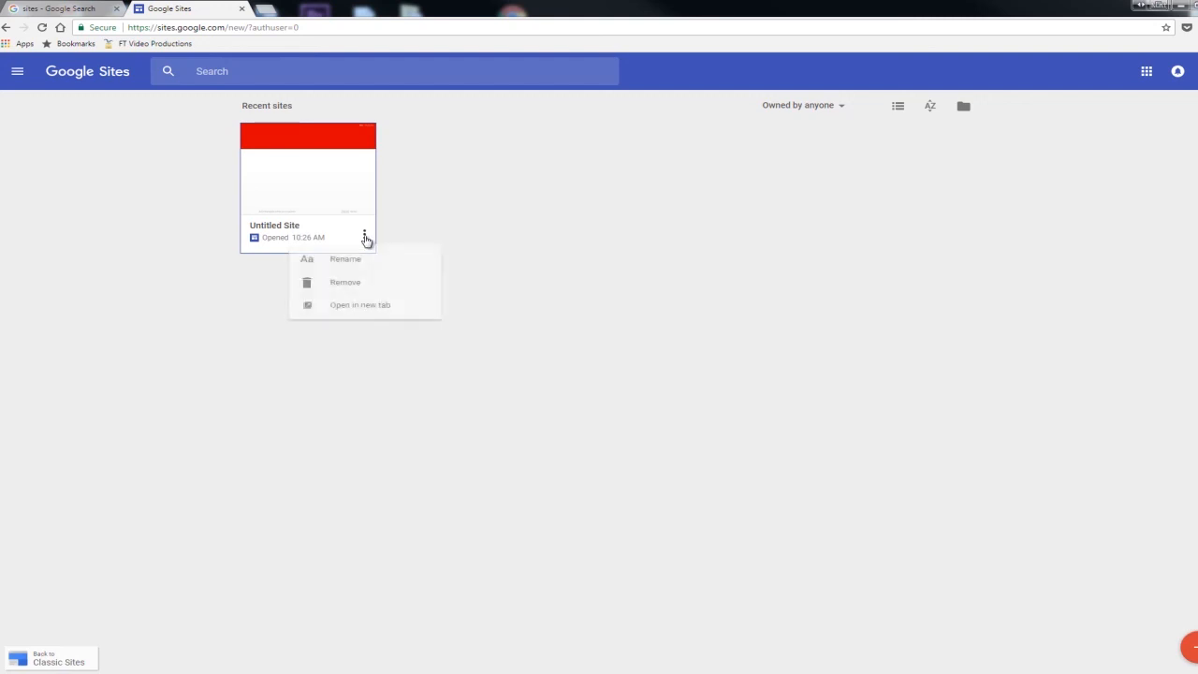
{"action": "left_click", "coordinate": [365, 262]}
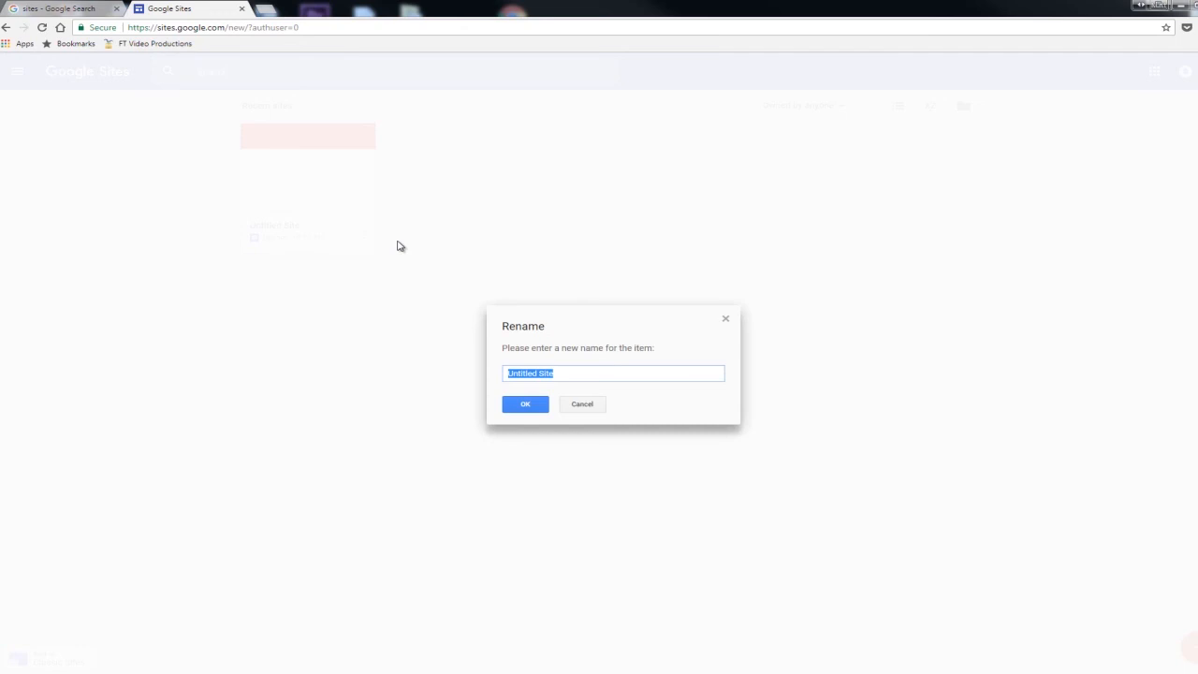
{"action": "key", "text": "BackSpace"}
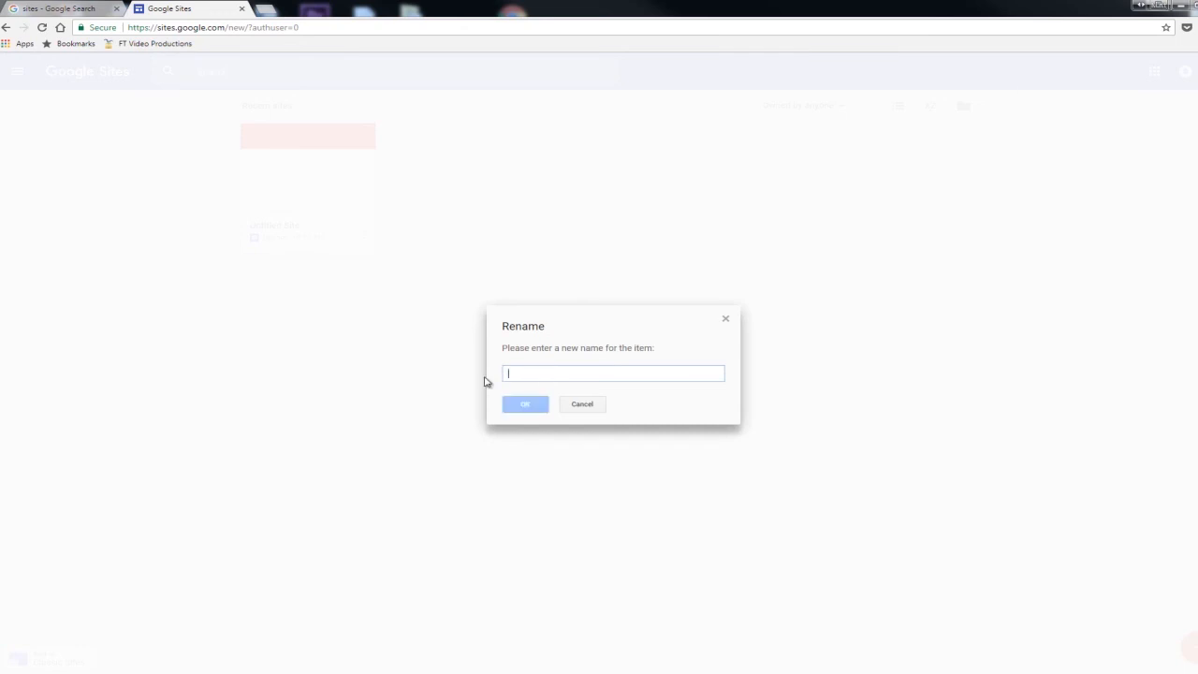
{"action": "type", "text": "Matt Cella Webpage"}
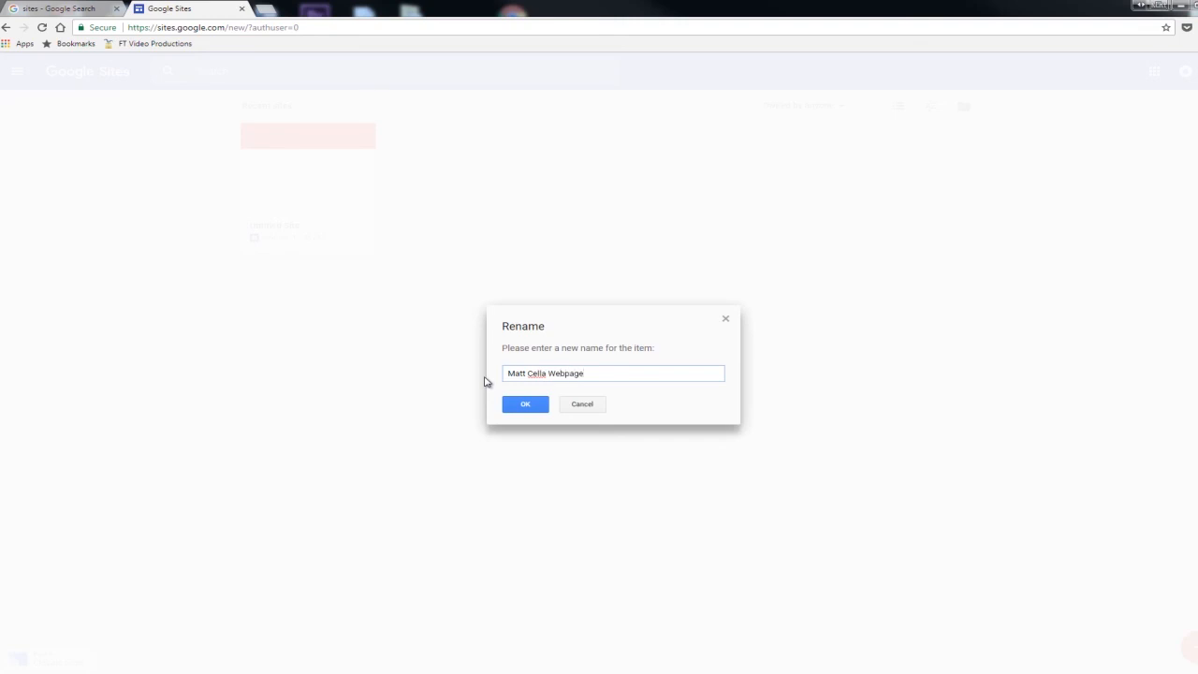
{"action": "left_click", "coordinate": [526, 406]}
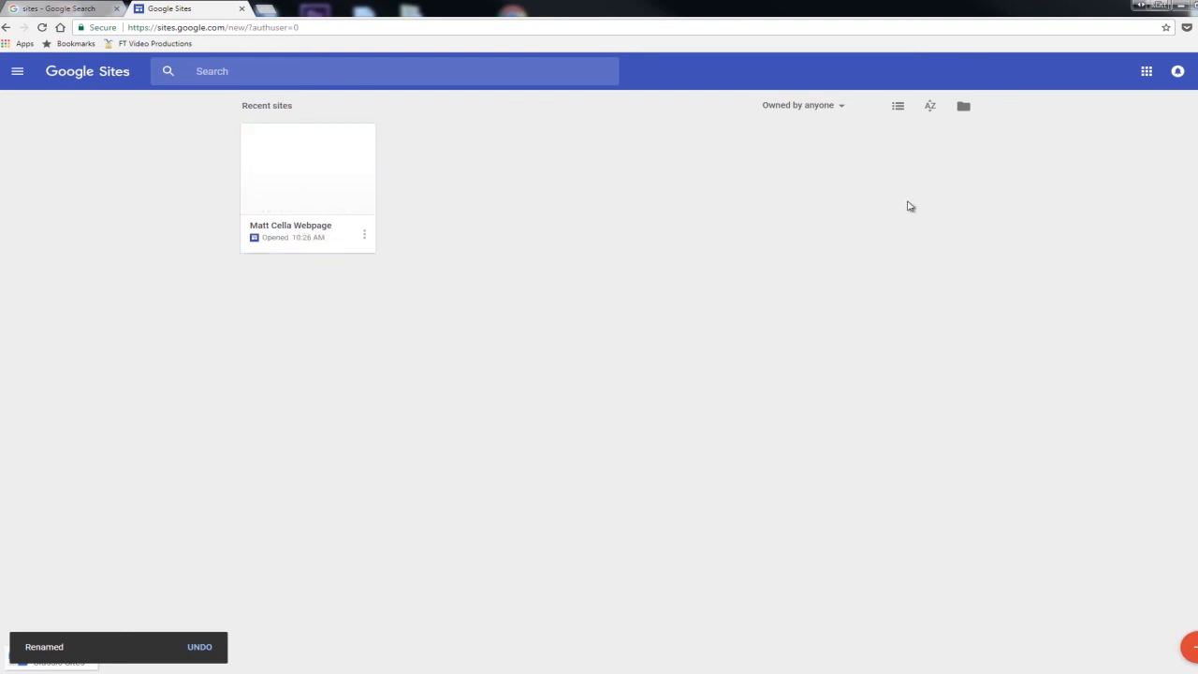
Open the published version of the renamed site and copy its web address.
{"action": "left_click", "coordinate": [305, 176]}
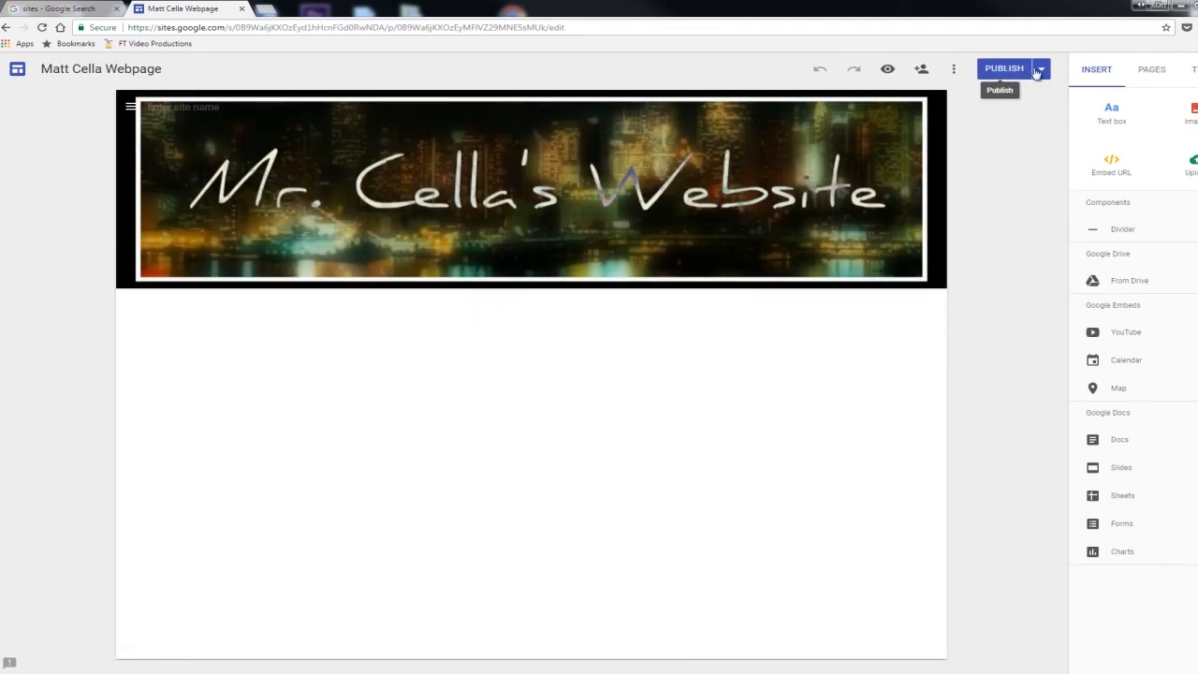
{"action": "left_click", "coordinate": [1042, 73]}
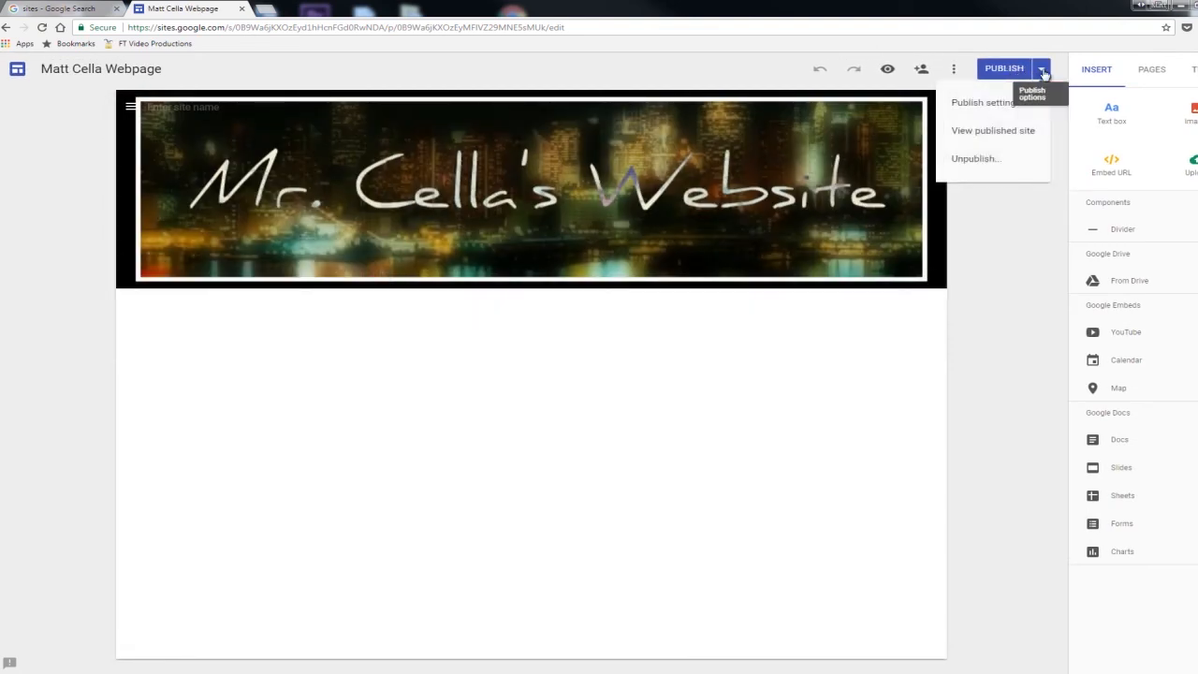
{"action": "left_click", "coordinate": [1001, 131]}
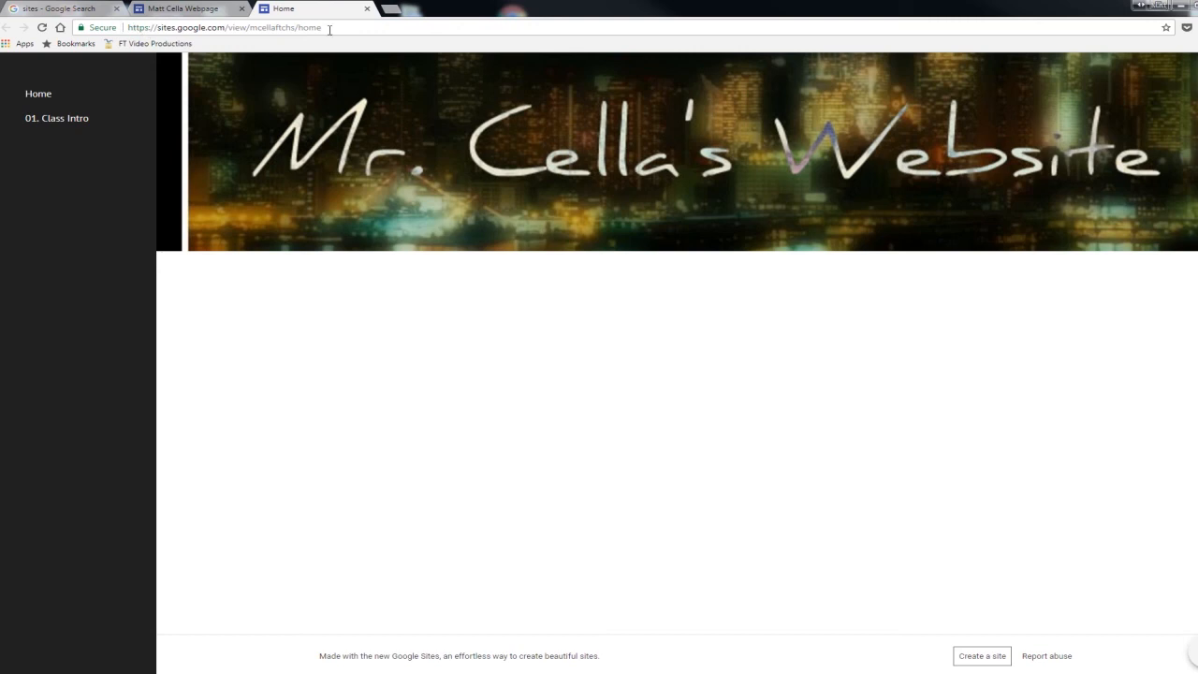
{"action": "left_click", "coordinate": [338, 28]}
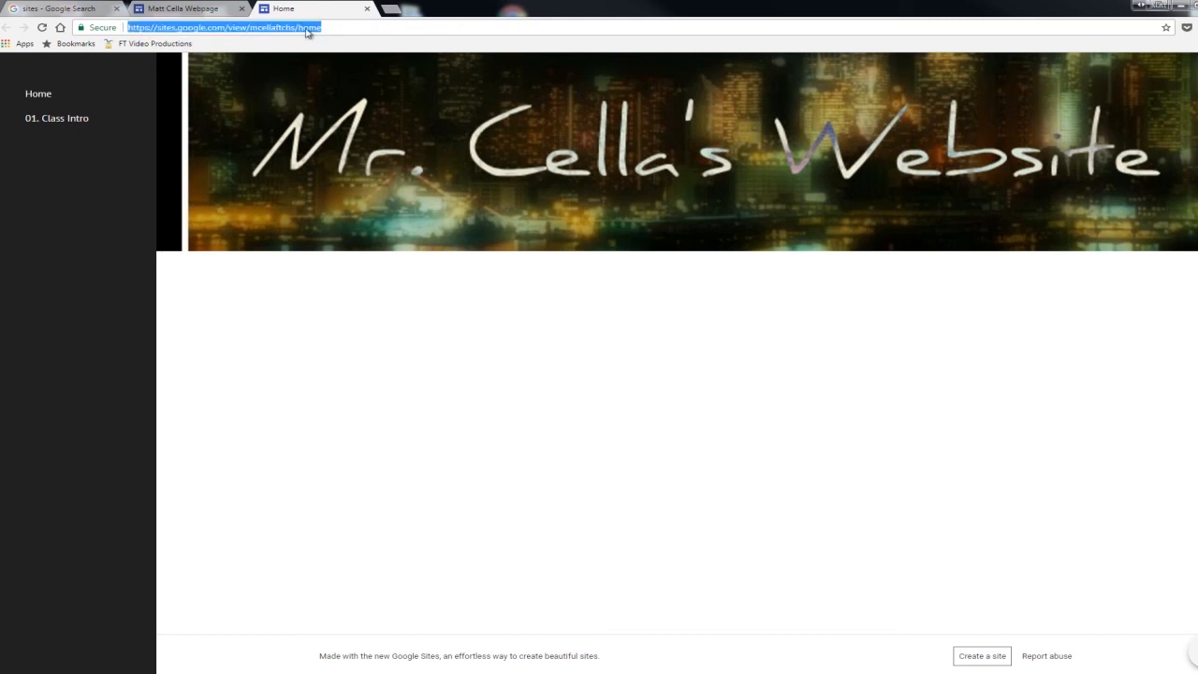
{"action": "right_click", "coordinate": [307, 31]}
{"action": "left_click", "coordinate": [338, 70]}
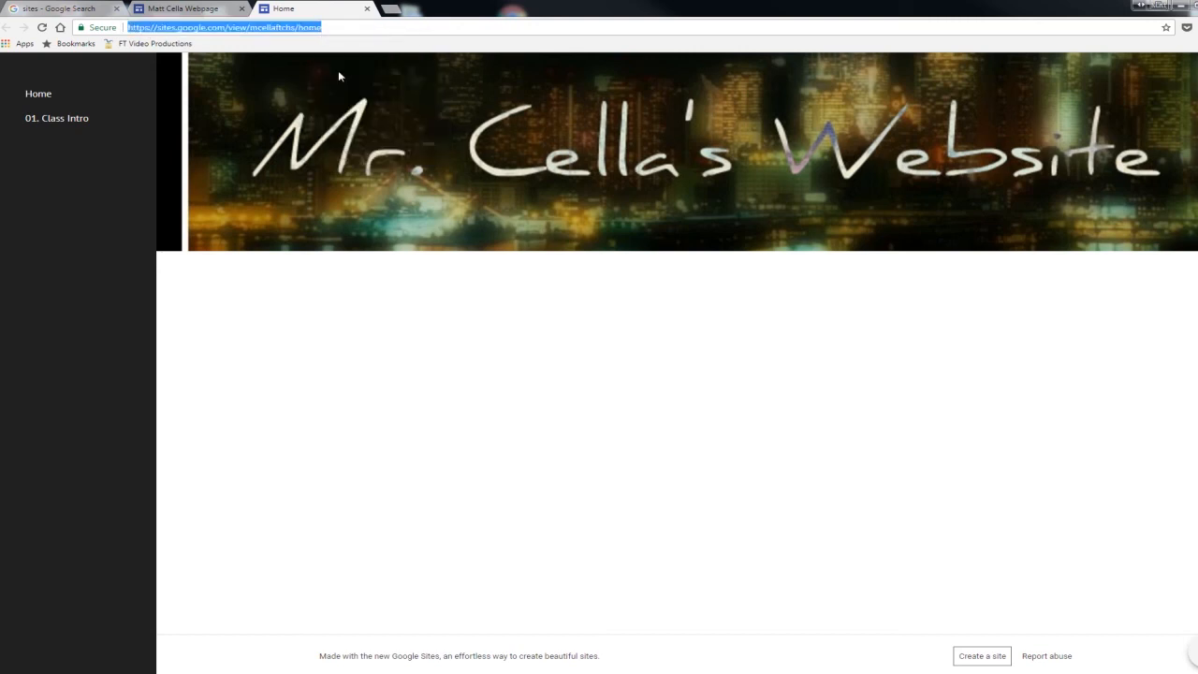